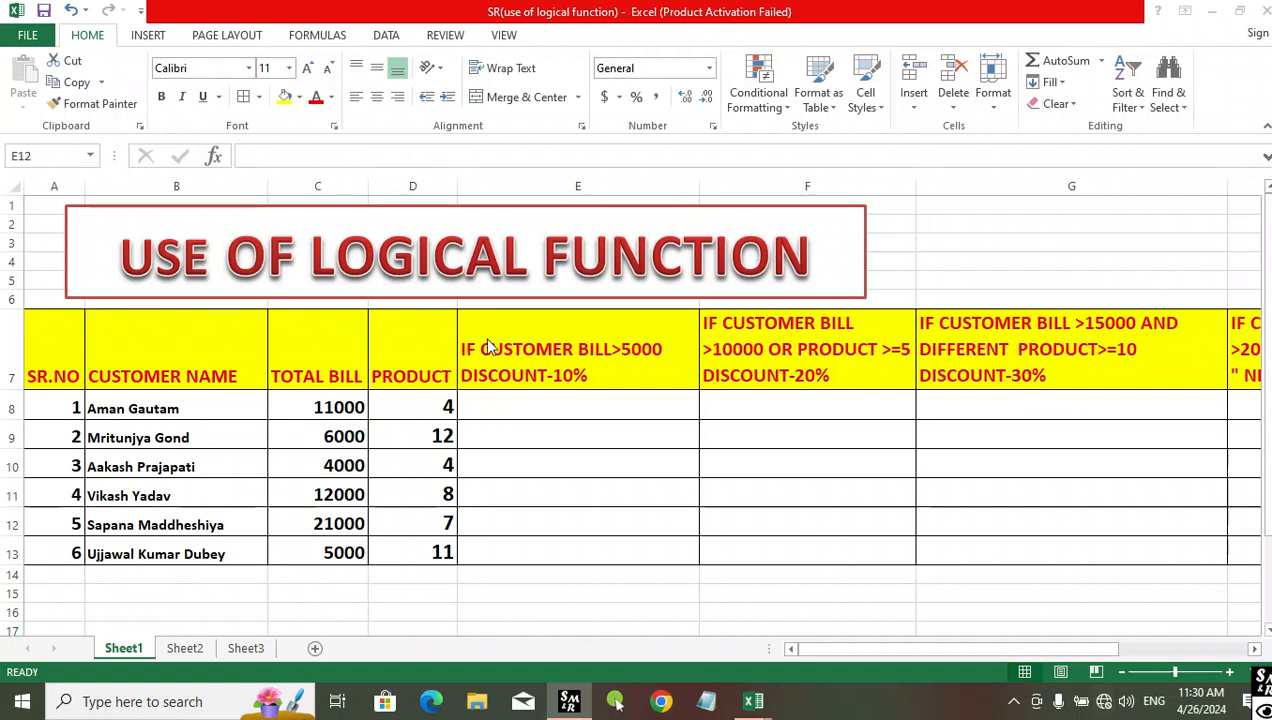
# Widen the PRODUCT column slightly so there is more room beside its heading.
pyautogui.click(932, 234)
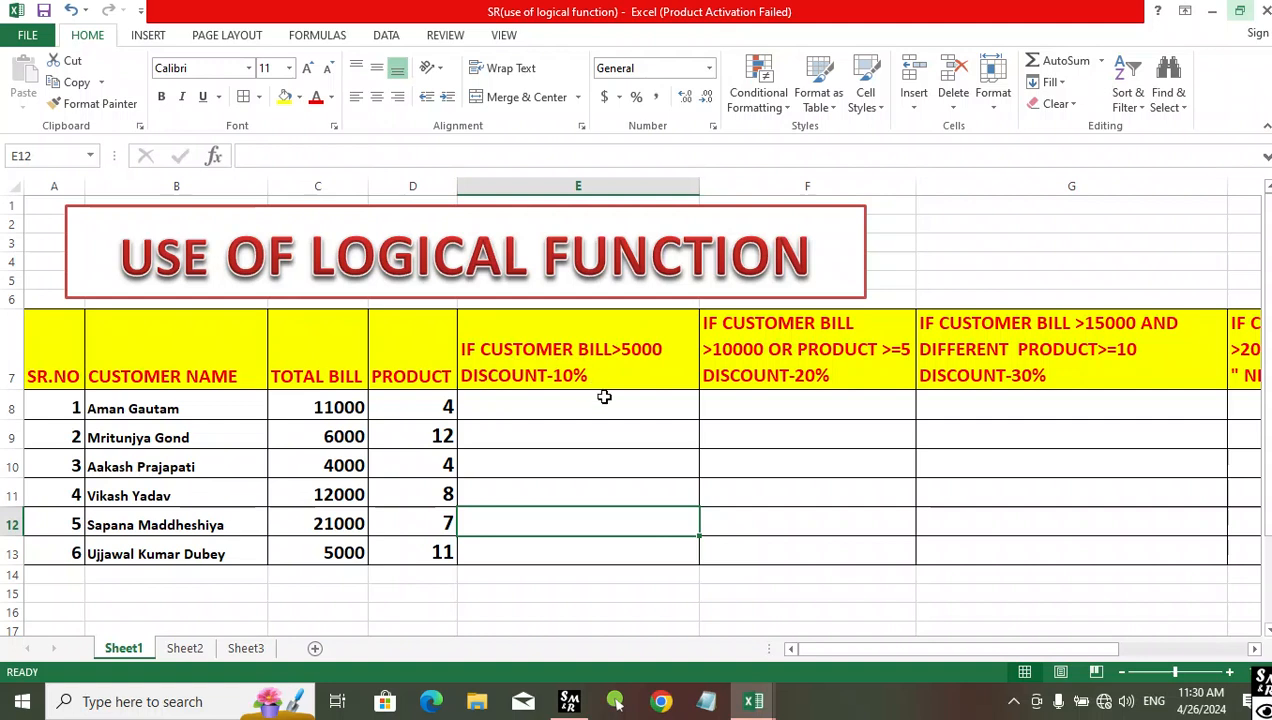
pyautogui.click(973, 257)
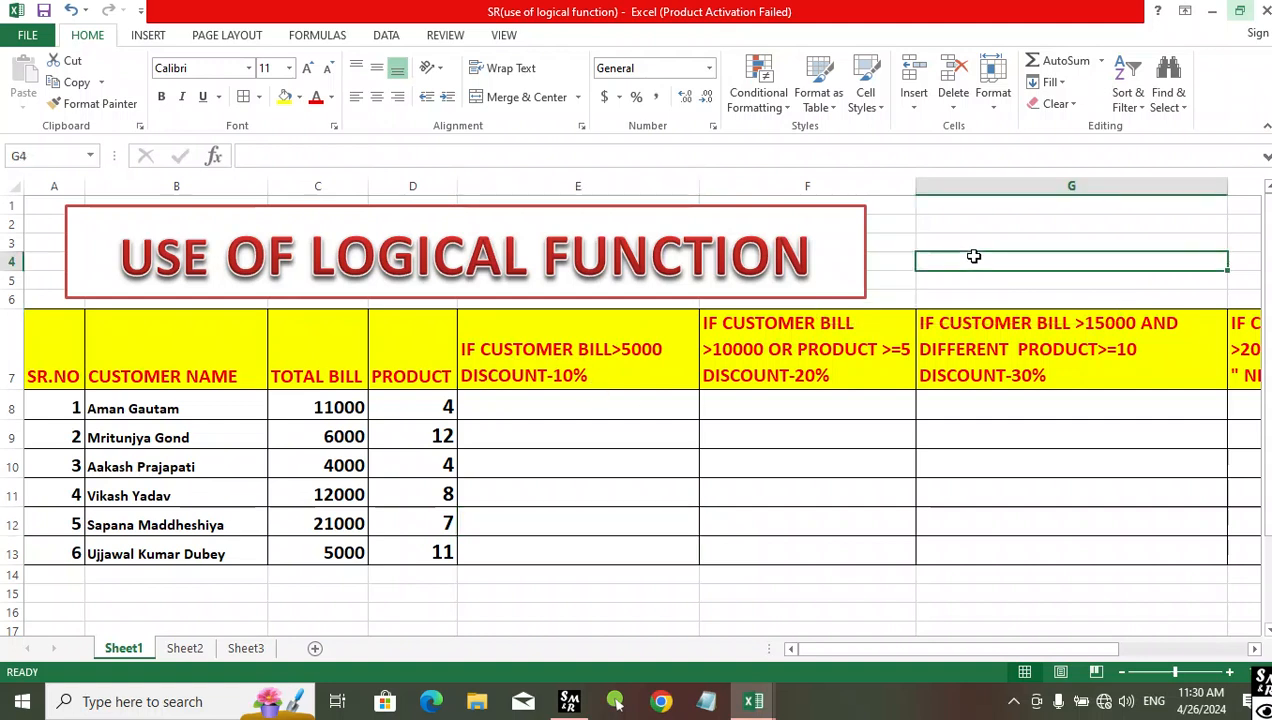
pyautogui.moveTo(453, 188); pyautogui.dragTo(475, 188)
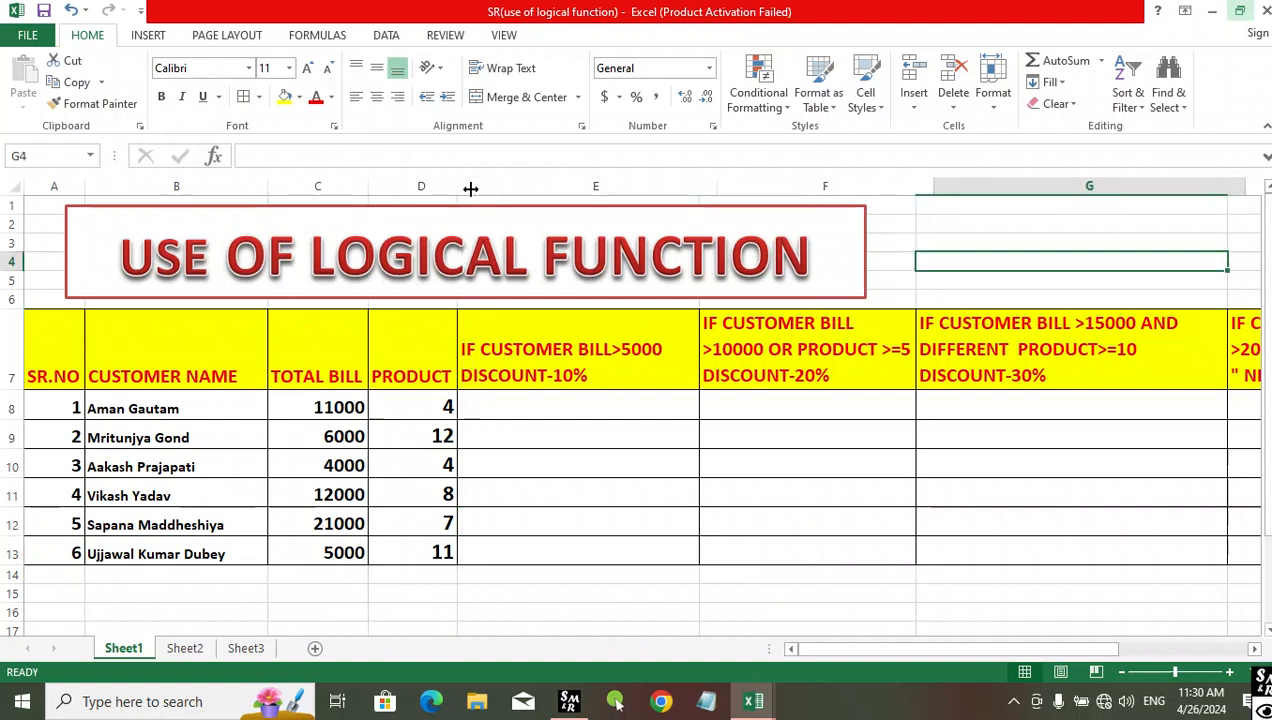
pyautogui.click(578, 594)
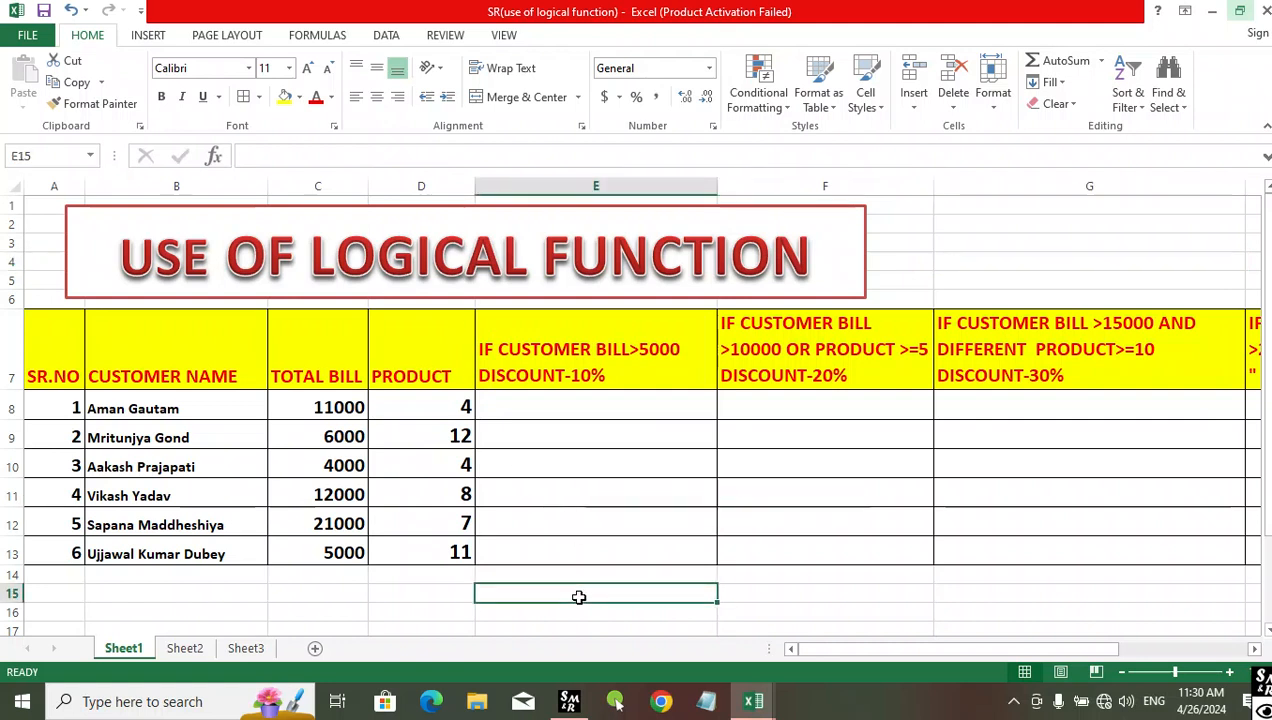
# Examine the CUSTOMER NAME column, from its heading through the last customer in row 13.
pyautogui.moveTo(172, 365); pyautogui.dragTo(165, 524)
pyautogui.click(615, 553)
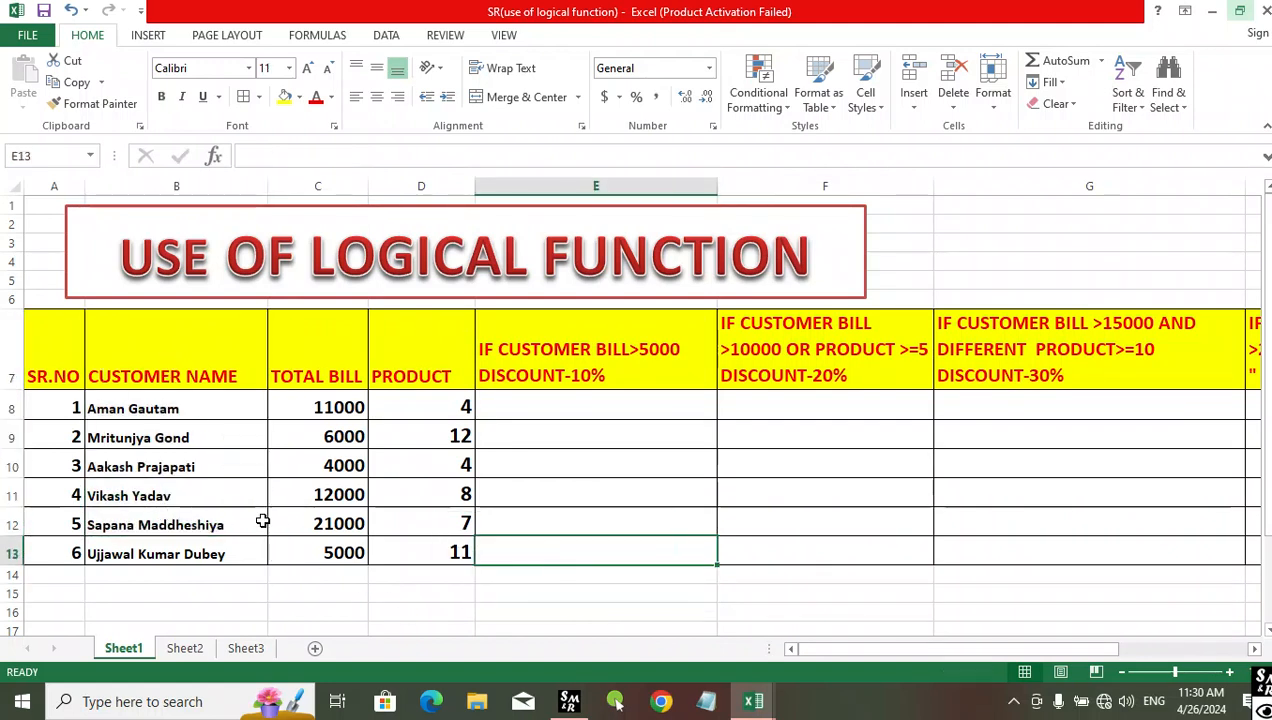
pyautogui.click(199, 353)
pyautogui.moveTo(198, 352); pyautogui.dragTo(185, 553)
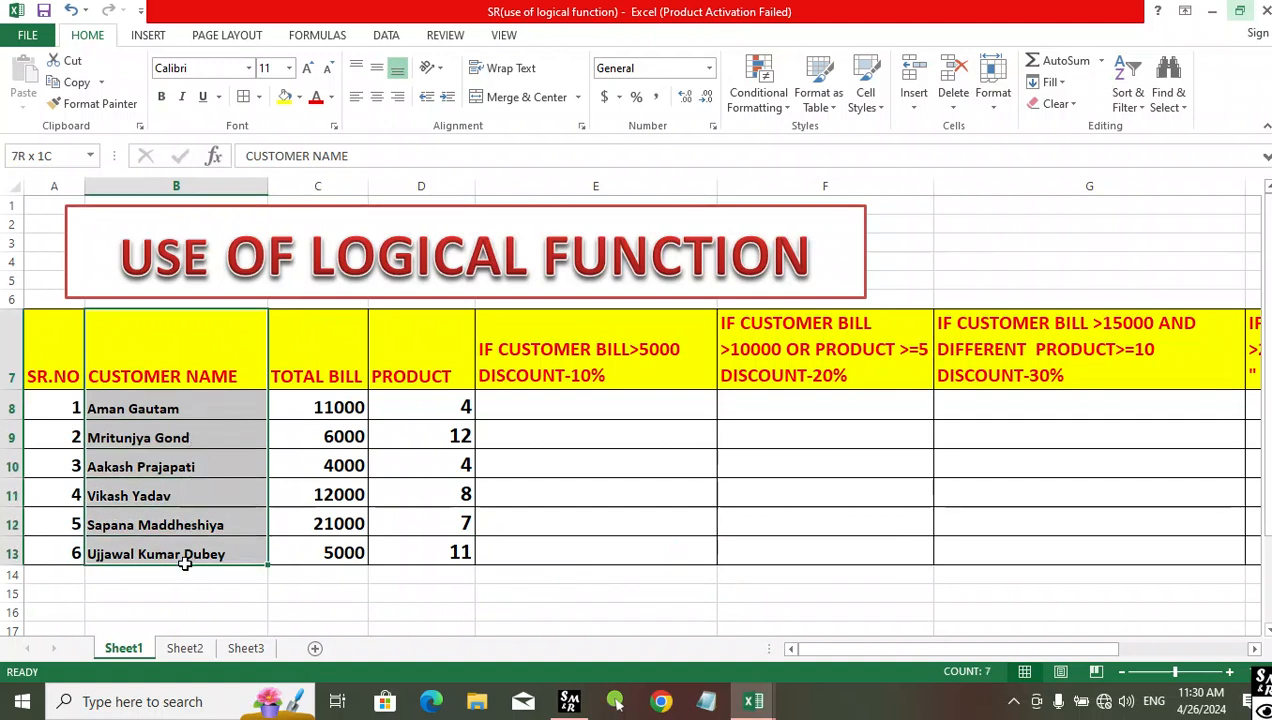
pyautogui.moveTo(185, 360); pyautogui.dragTo(184, 549)
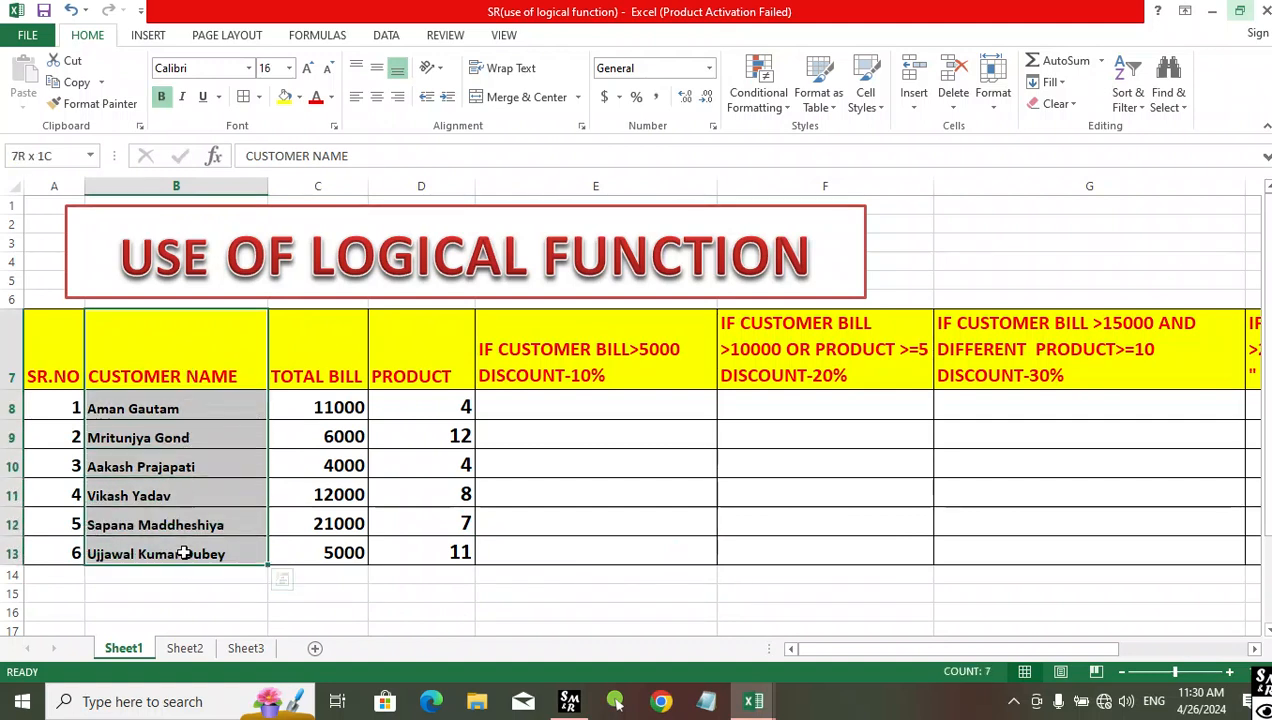
pyautogui.click(520, 380)
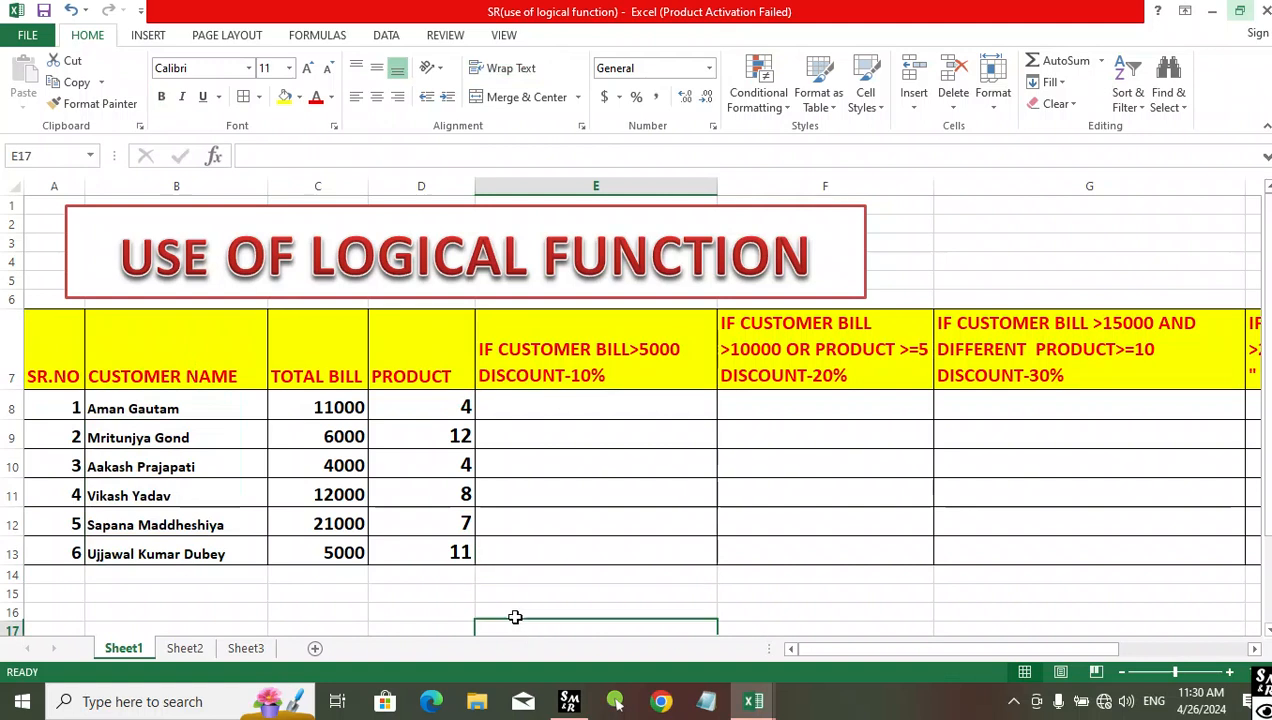
pyautogui.moveTo(184, 366); pyautogui.dragTo(182, 560)
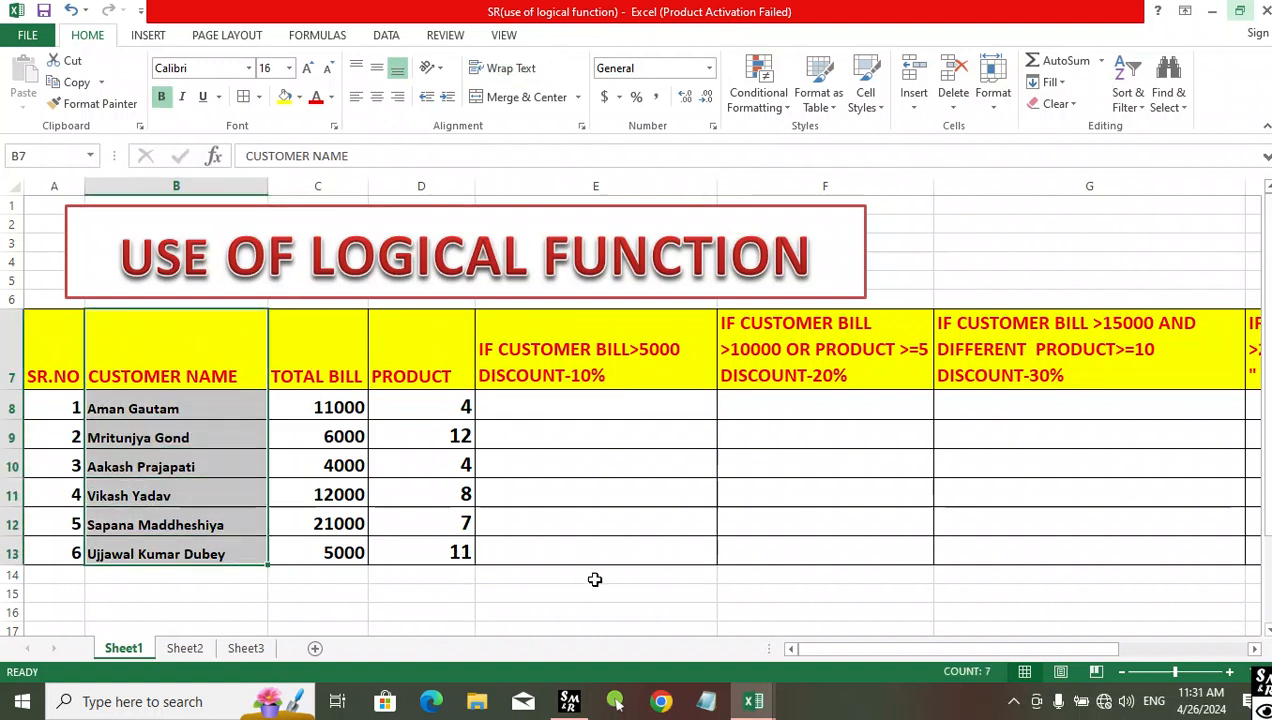
pyautogui.click(581, 578)
# Enter the formula =IF(C8>5000,"10%","No Discount") in cell E8 for the first customer's 10% discount.
pyautogui.click(497, 343)
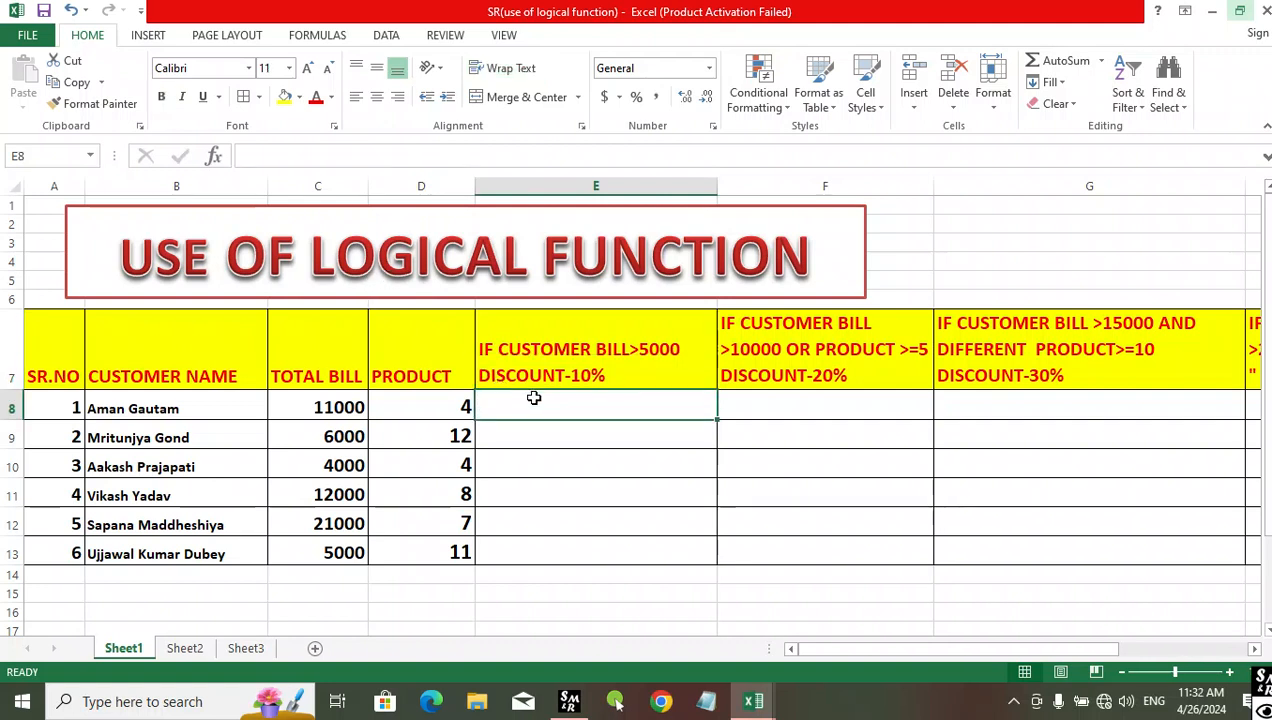
pyautogui.write('=')
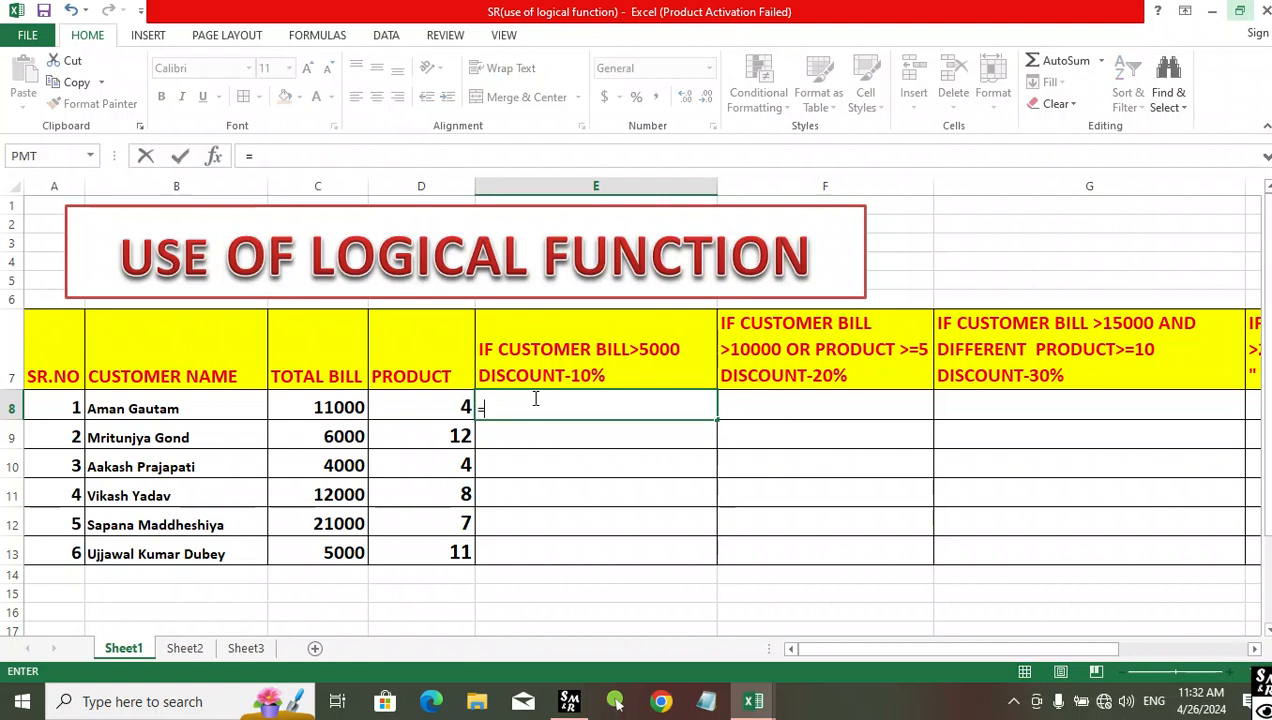
pyautogui.write('if')
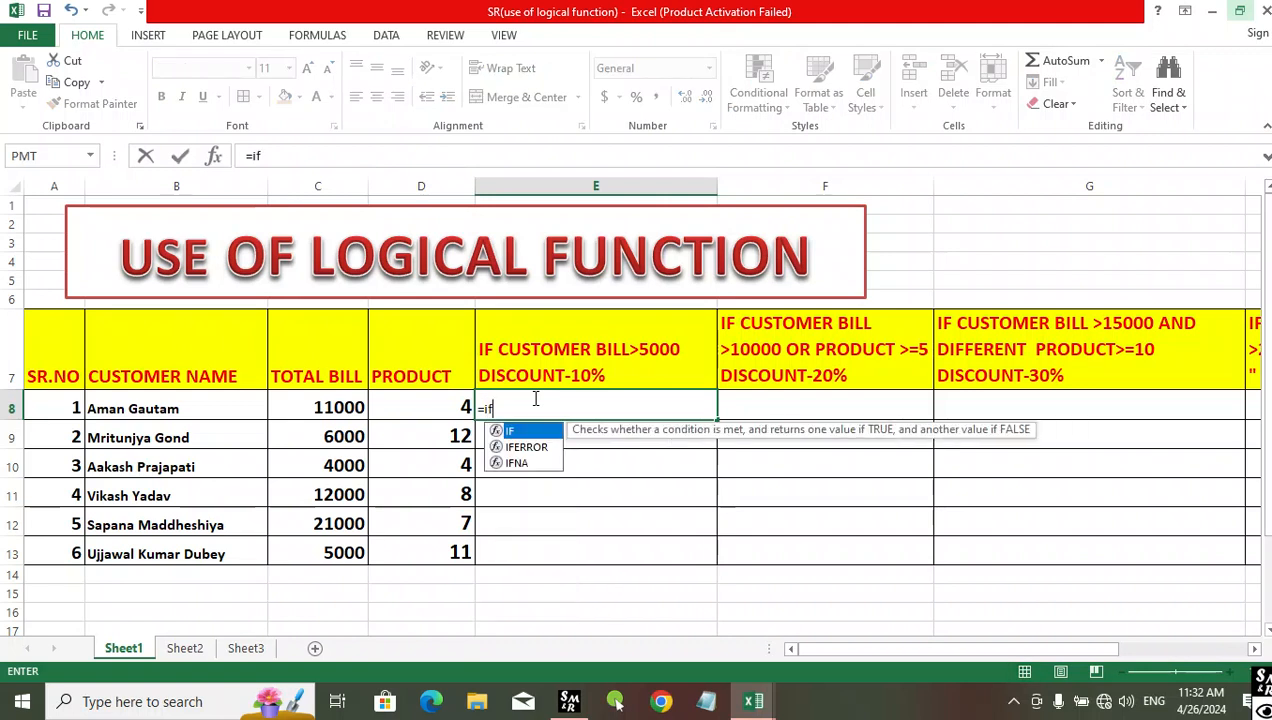
pyautogui.write('(')
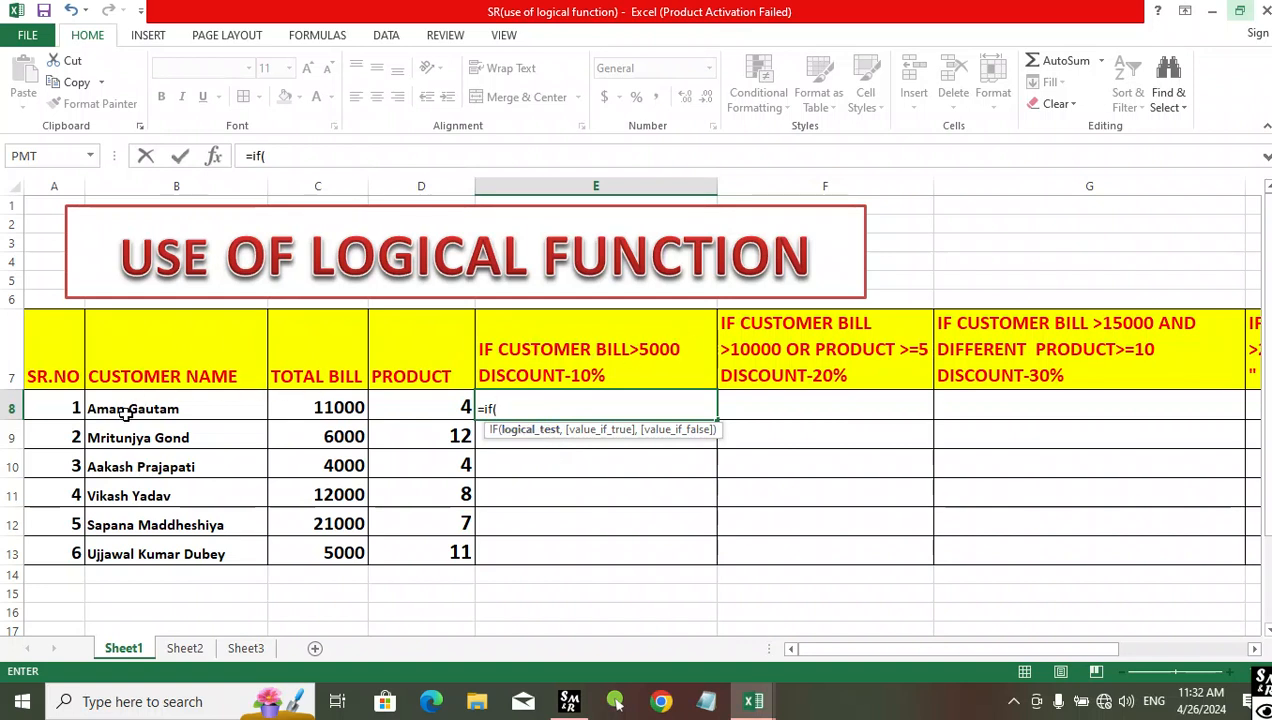
pyautogui.click(312, 408)
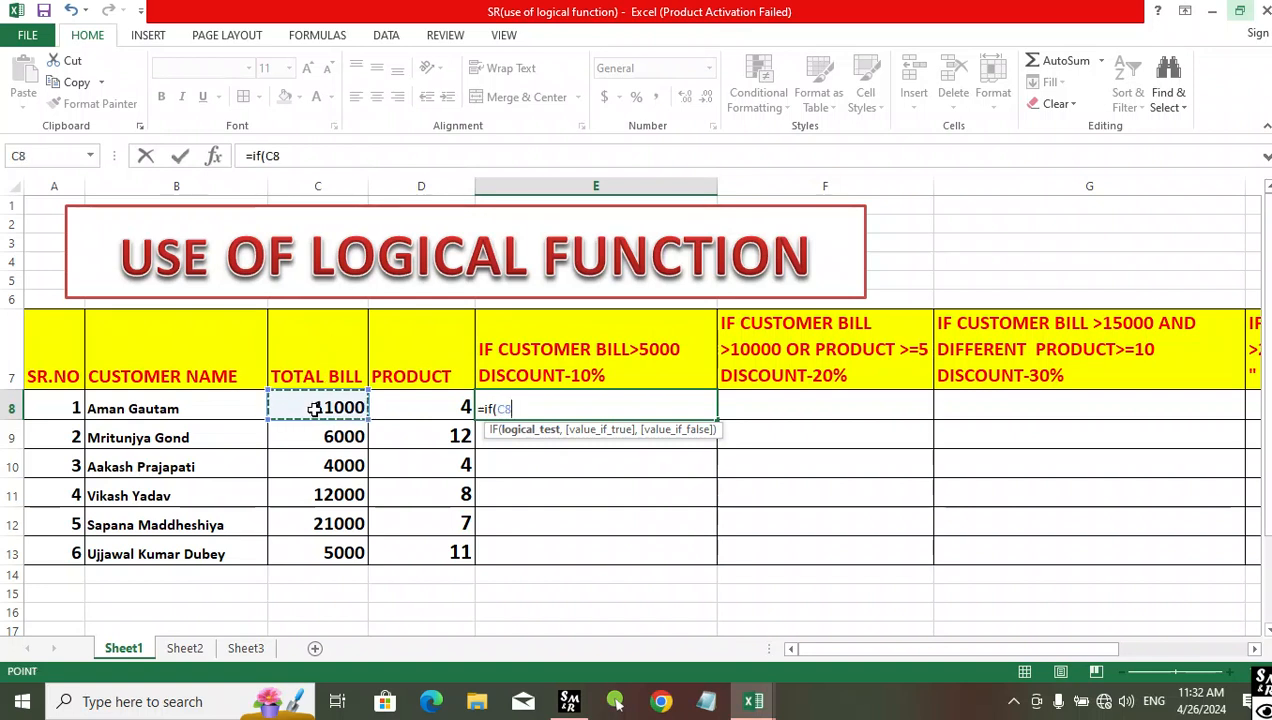
pyautogui.write('>')
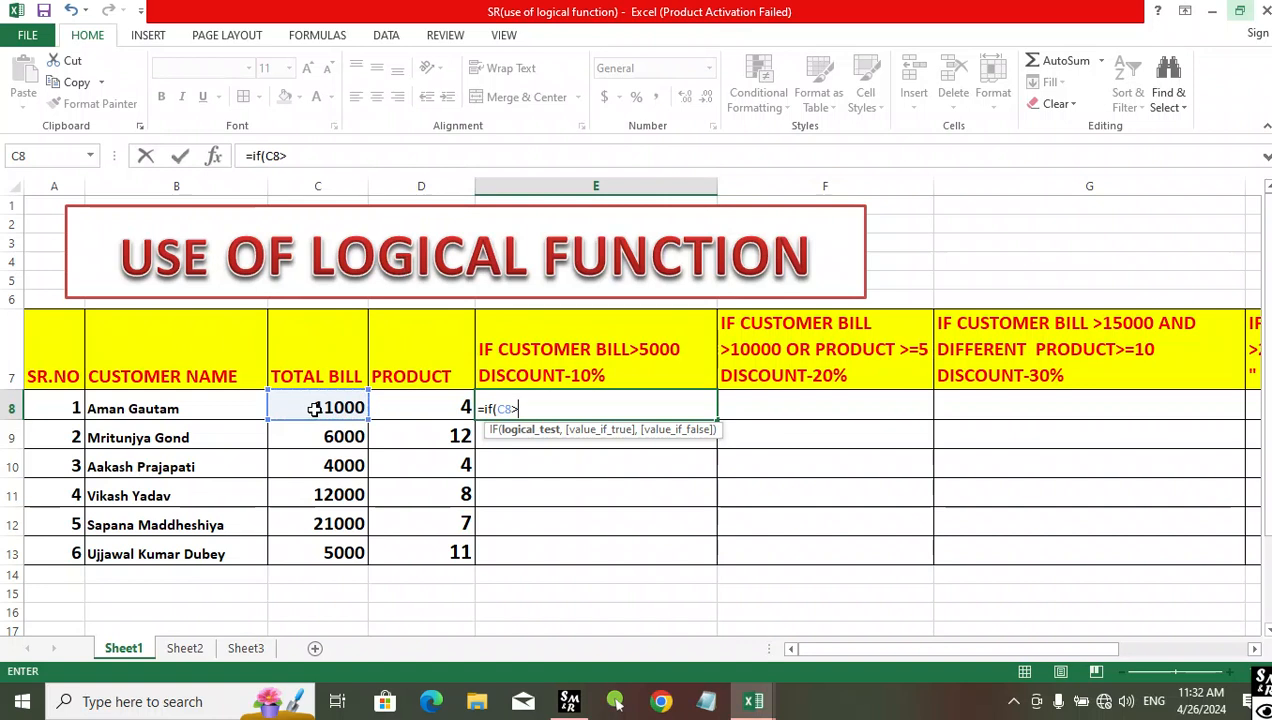
pyautogui.write('5000,')
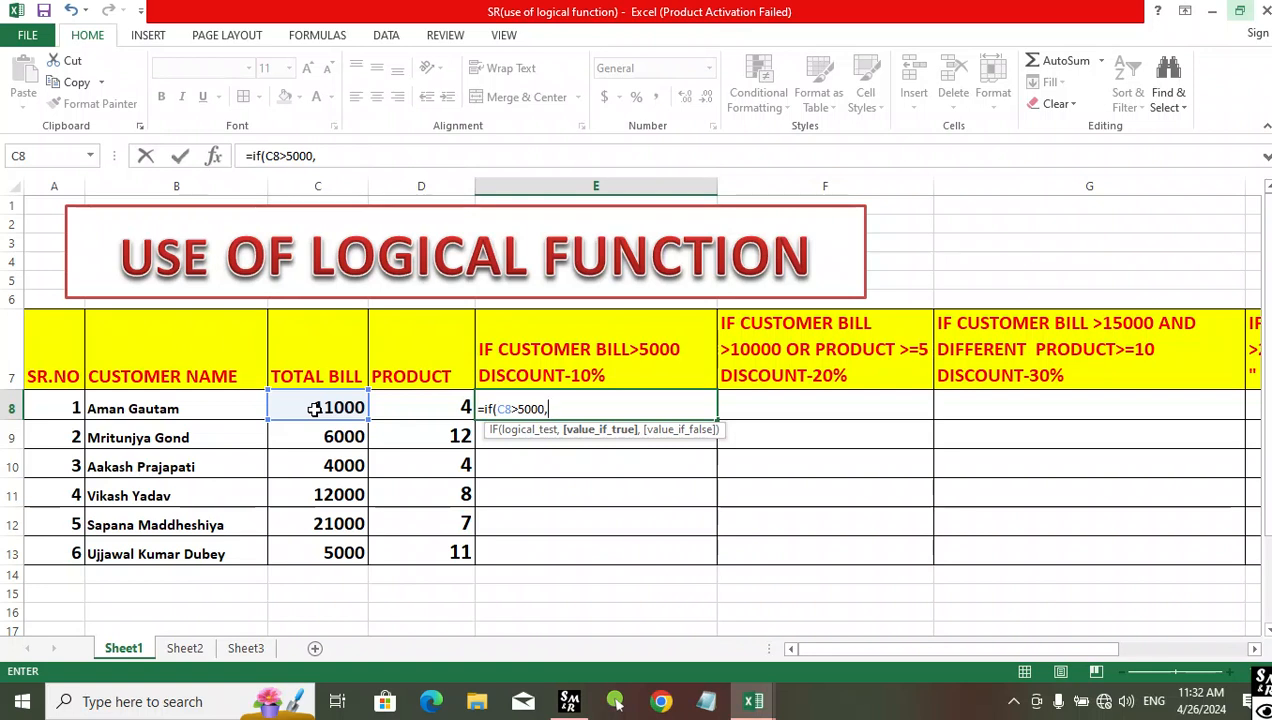
pyautogui.write('"1')
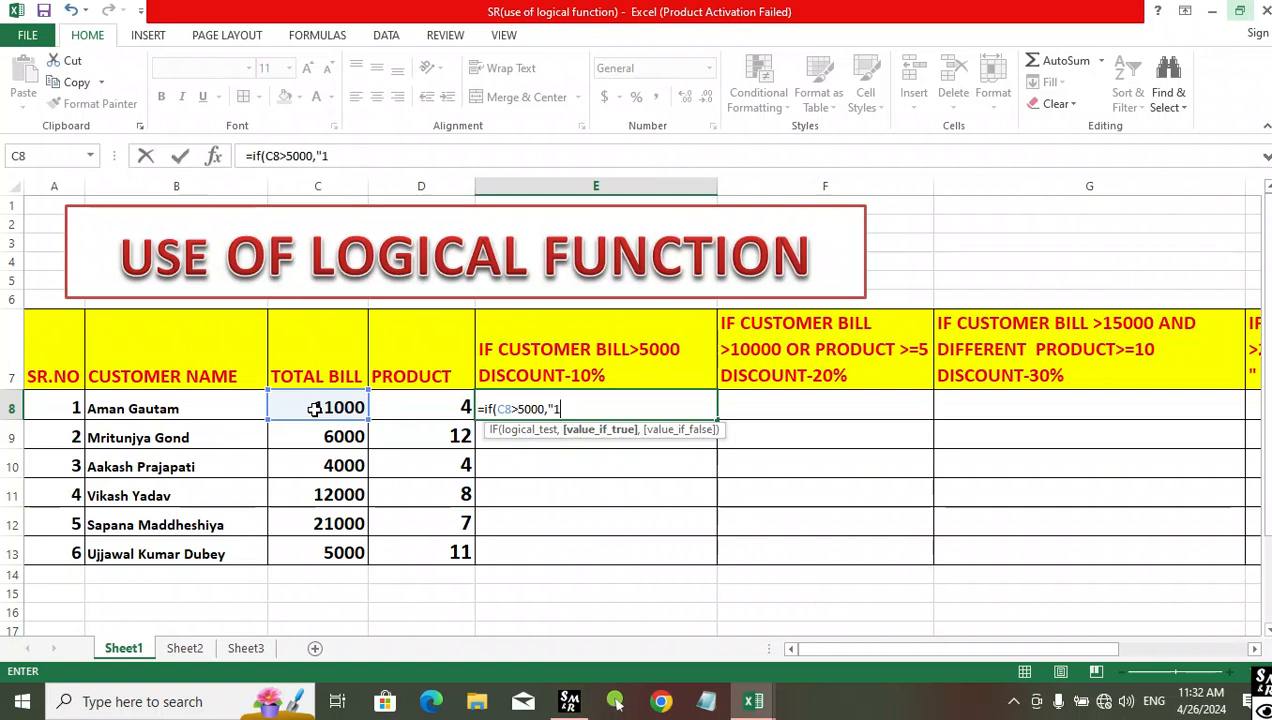
pyautogui.write('0%",')
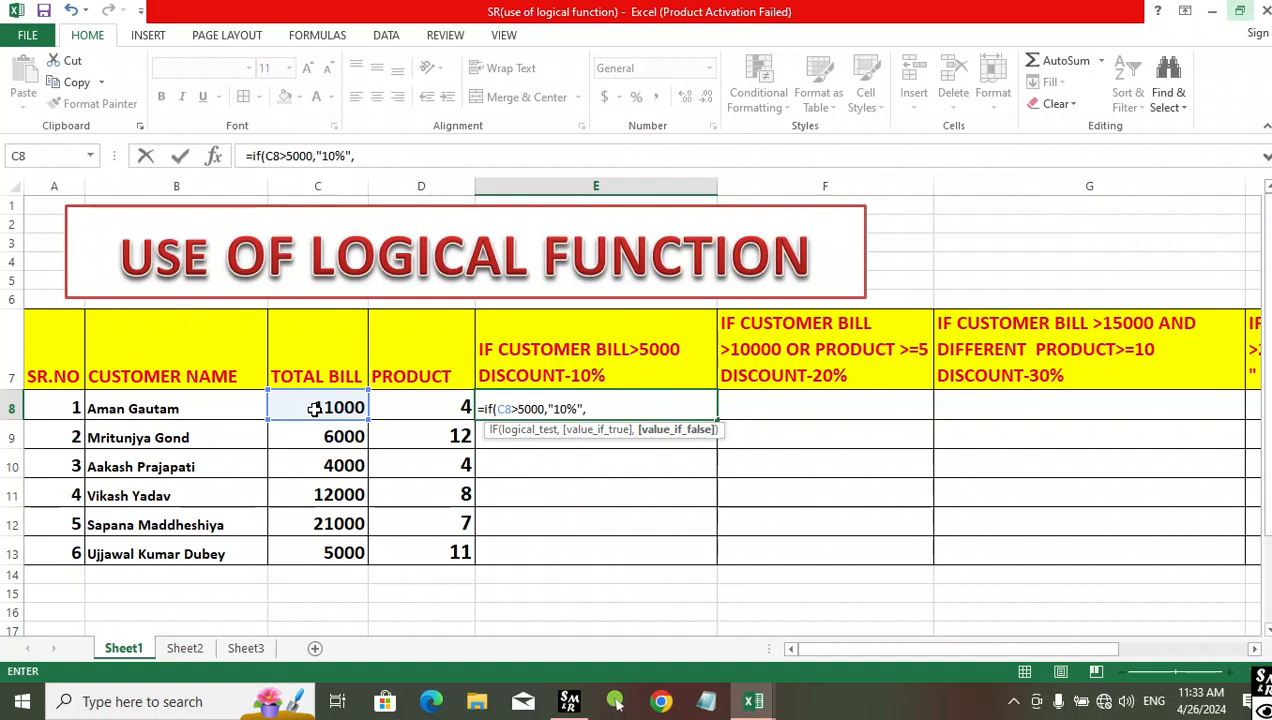
pyautogui.write('"No Discount')
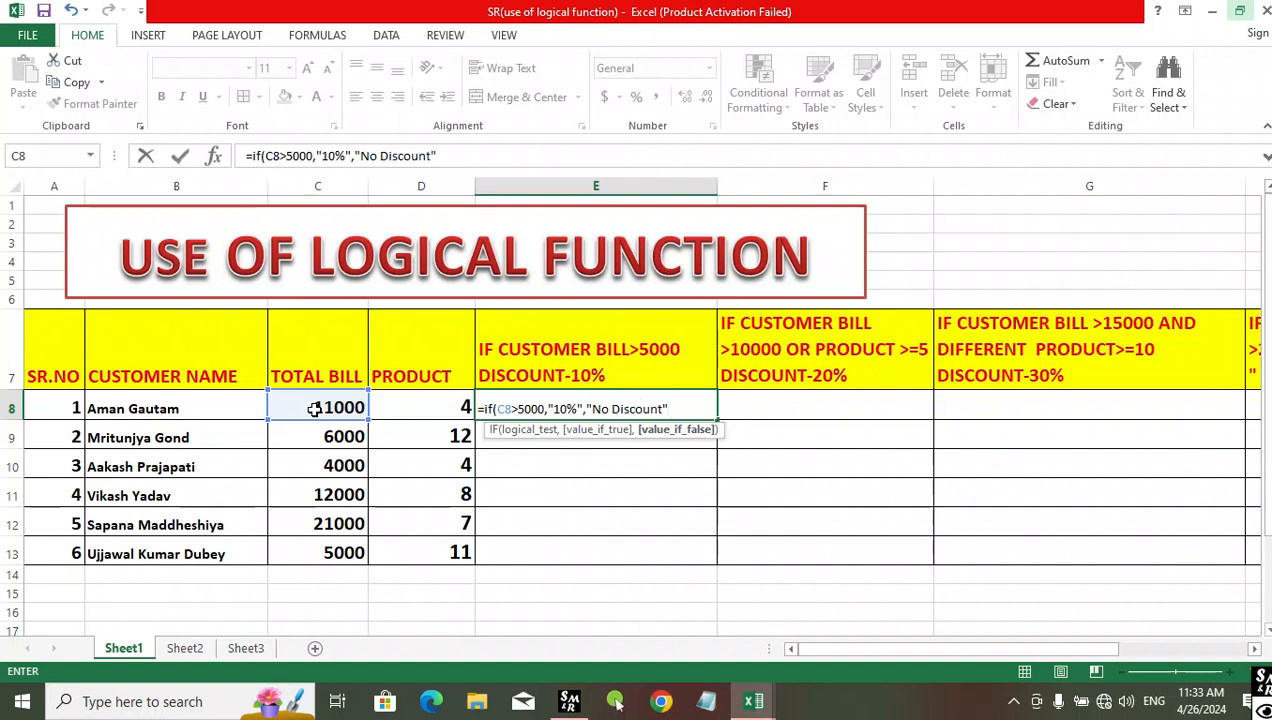
pyautogui.write('")')
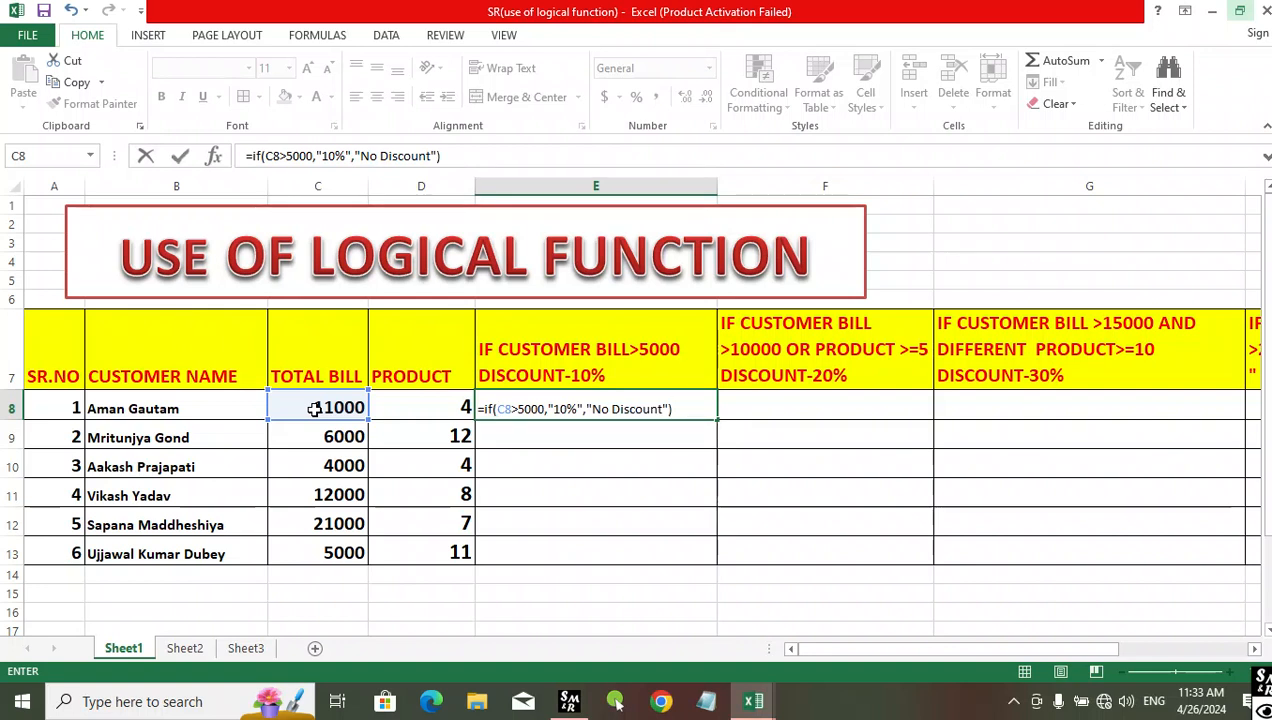
pyautogui.press('Return')
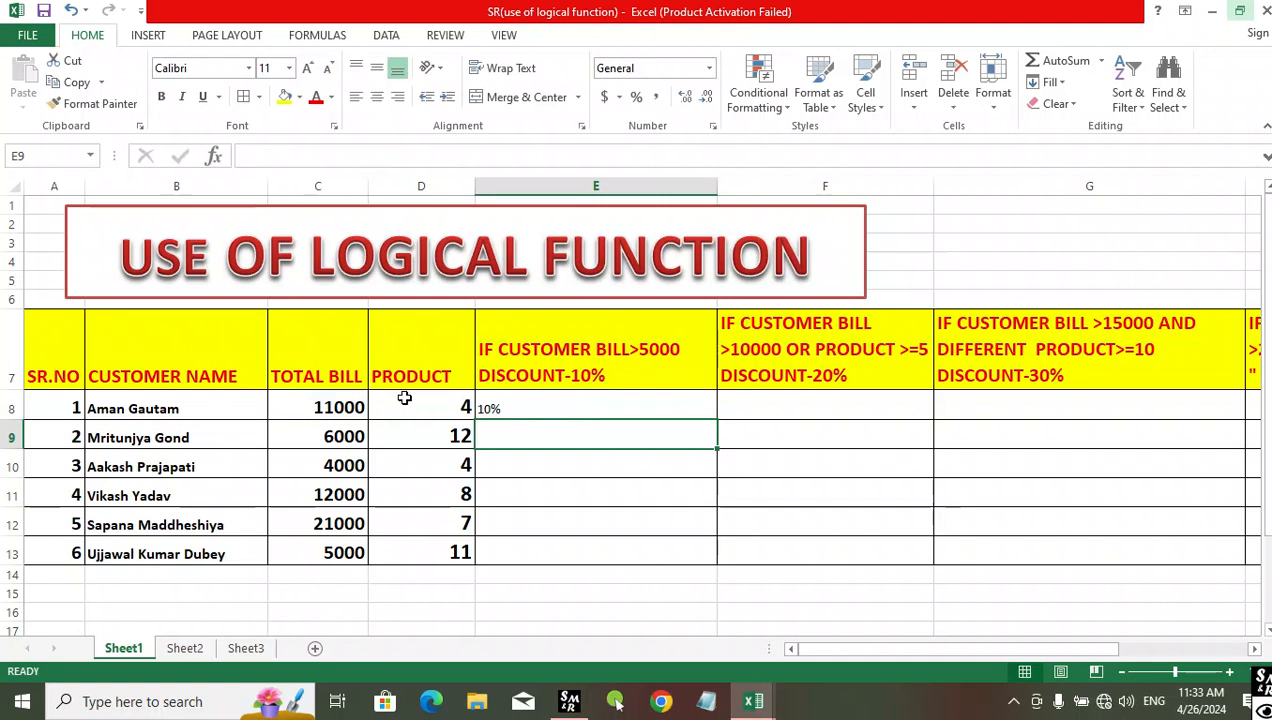
# Make cell E8 bold at font size 20 and fill its formula down through E13.
pyautogui.click(515, 404)
pyautogui.click(160, 96)
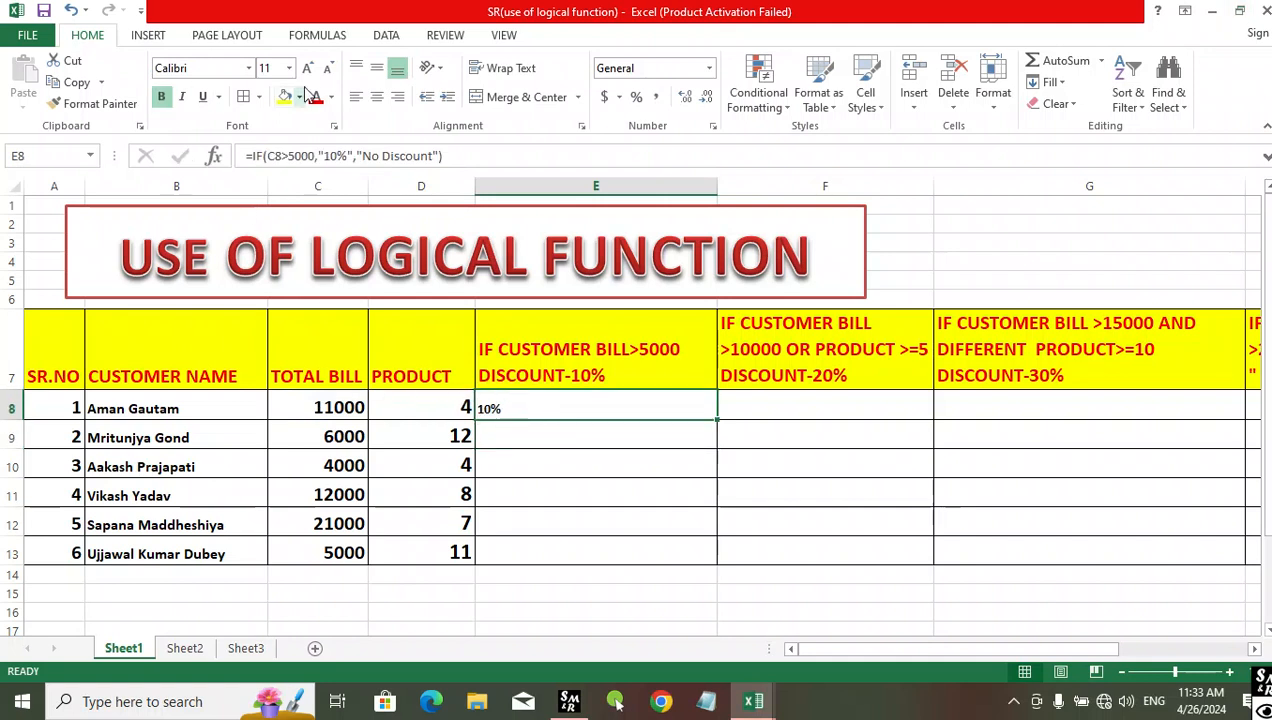
pyautogui.click(308, 68)
pyautogui.click(308, 68)
pyautogui.click(308, 68)
pyautogui.click(308, 68)
pyautogui.click(308, 68)
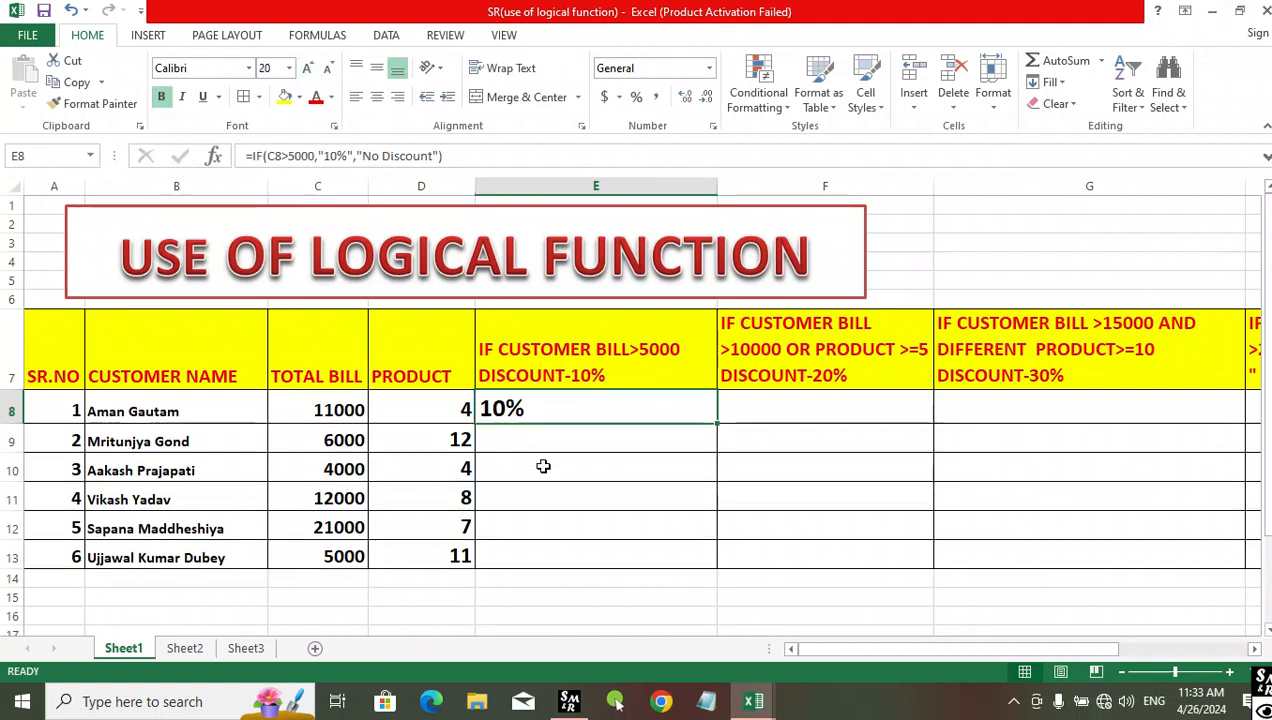
pyautogui.moveTo(717, 423); pyautogui.dragTo(725, 566)
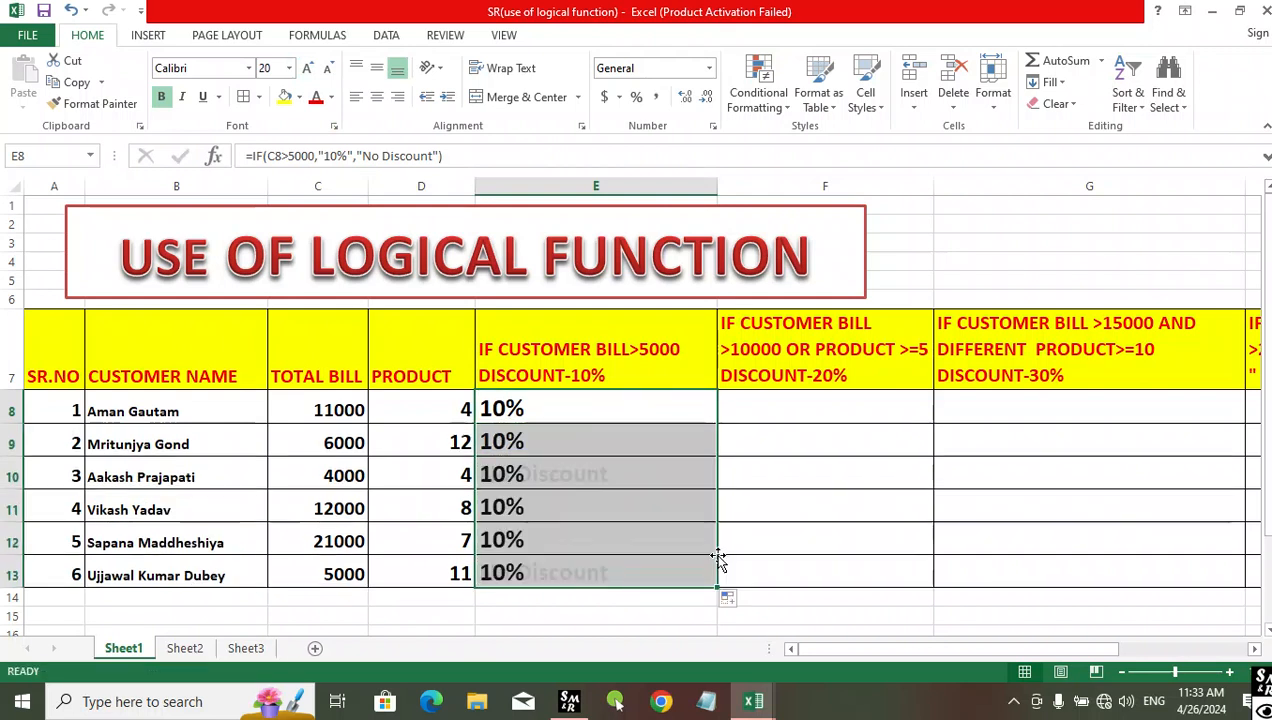
# Check each discount result in E8:E13 against the total bill in the same row.
pyautogui.click(517, 407)
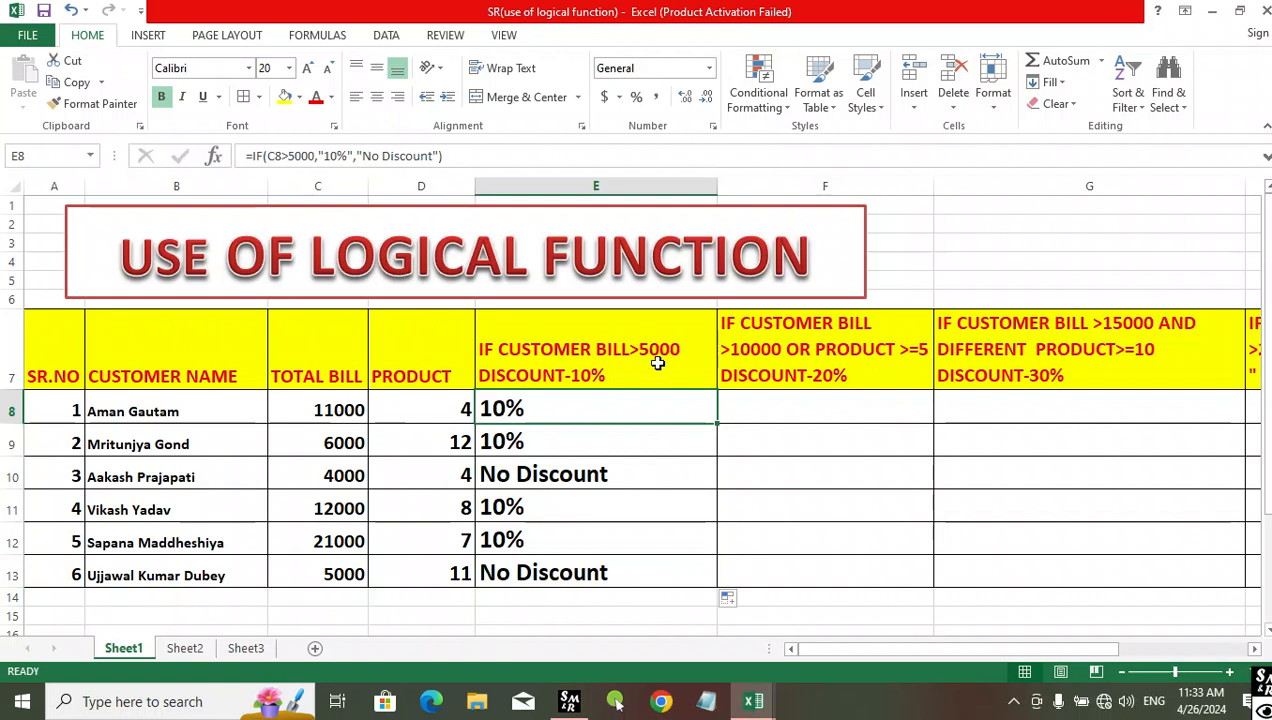
pyautogui.click(323, 400)
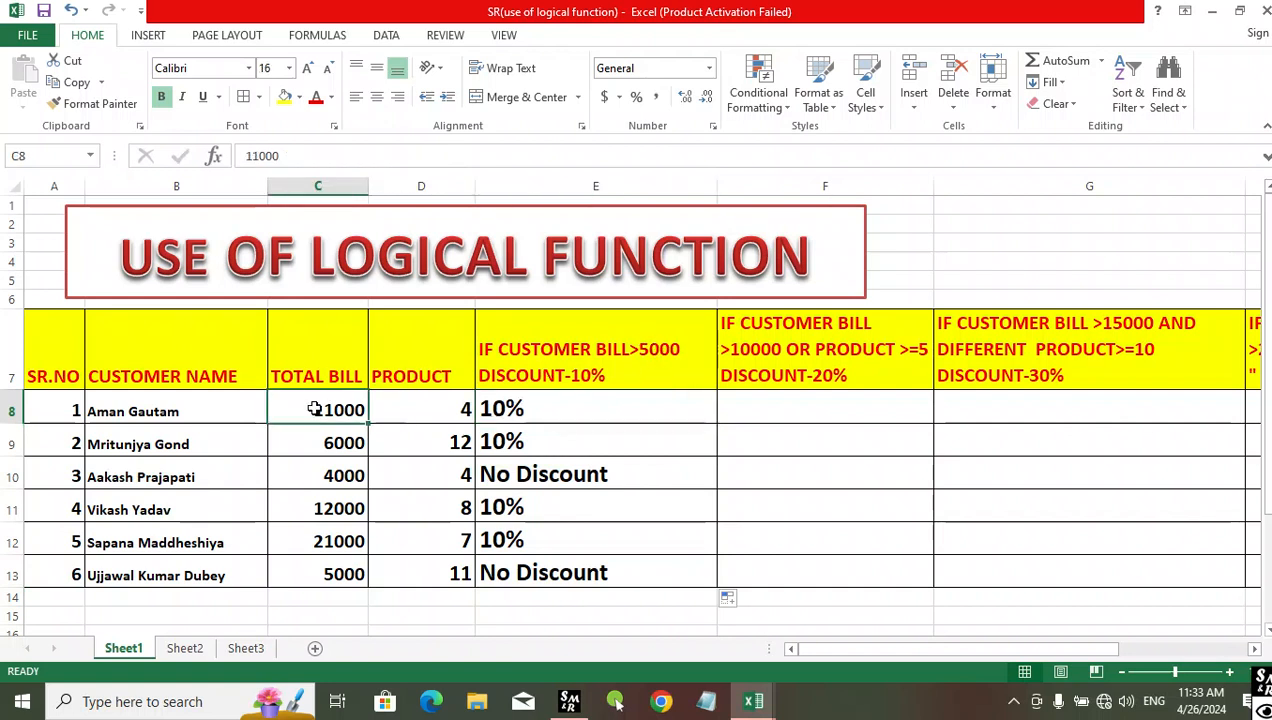
pyautogui.click(522, 446)
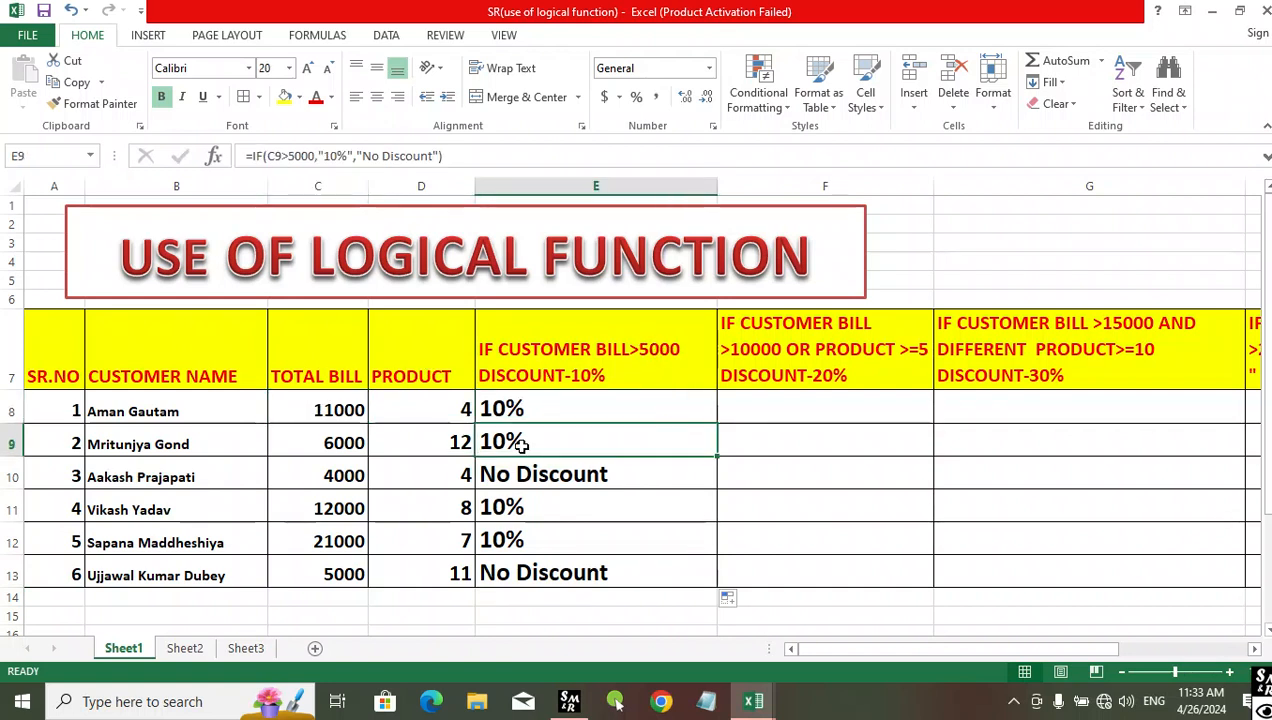
pyautogui.click(313, 444)
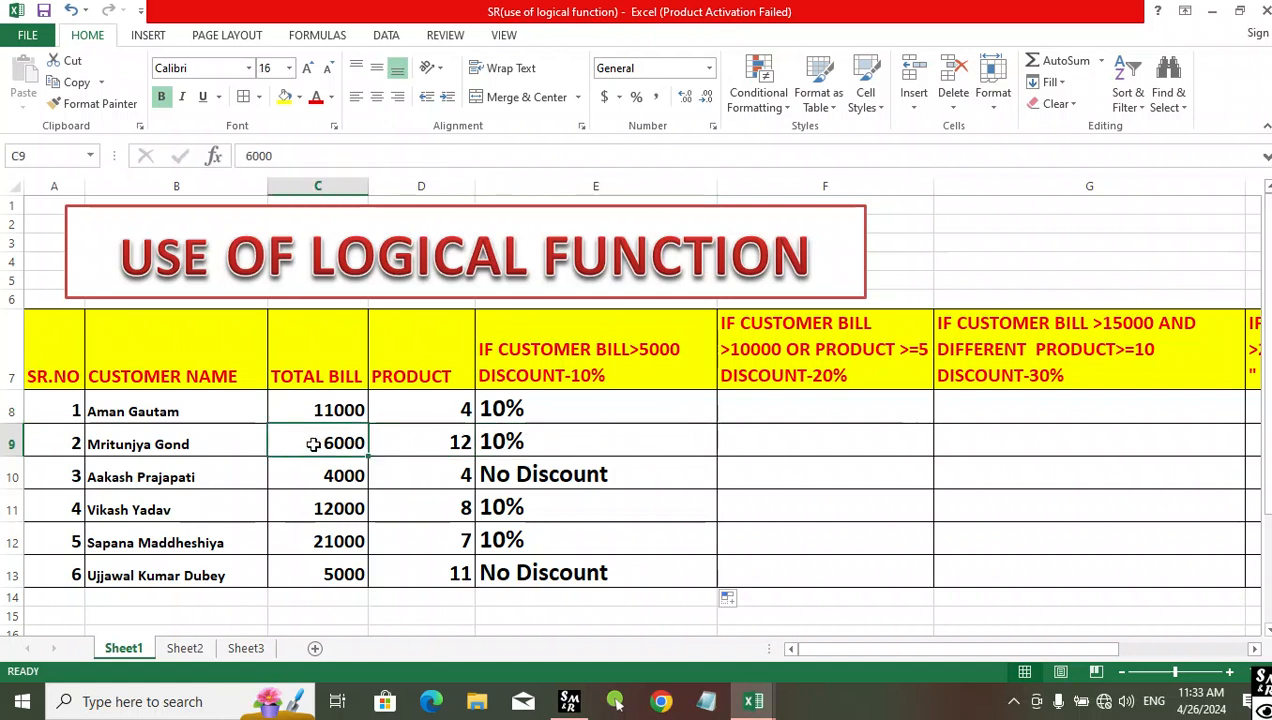
pyautogui.click(592, 474)
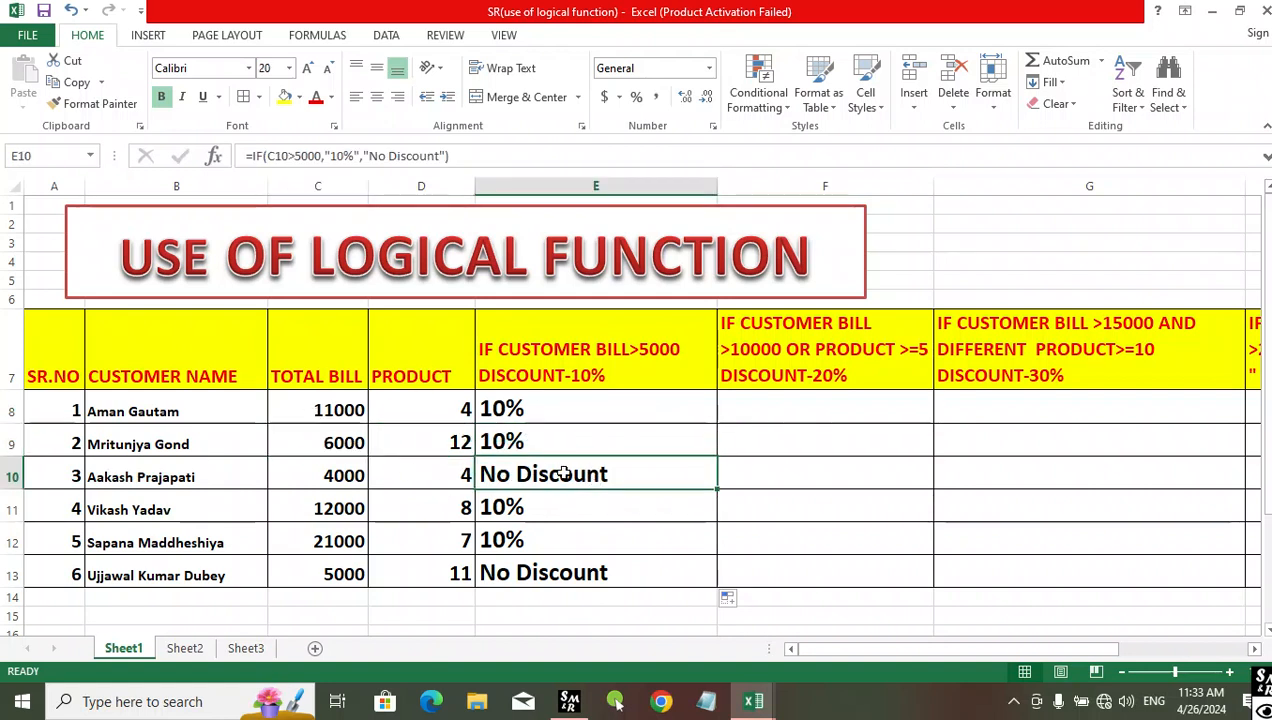
pyautogui.click(342, 477)
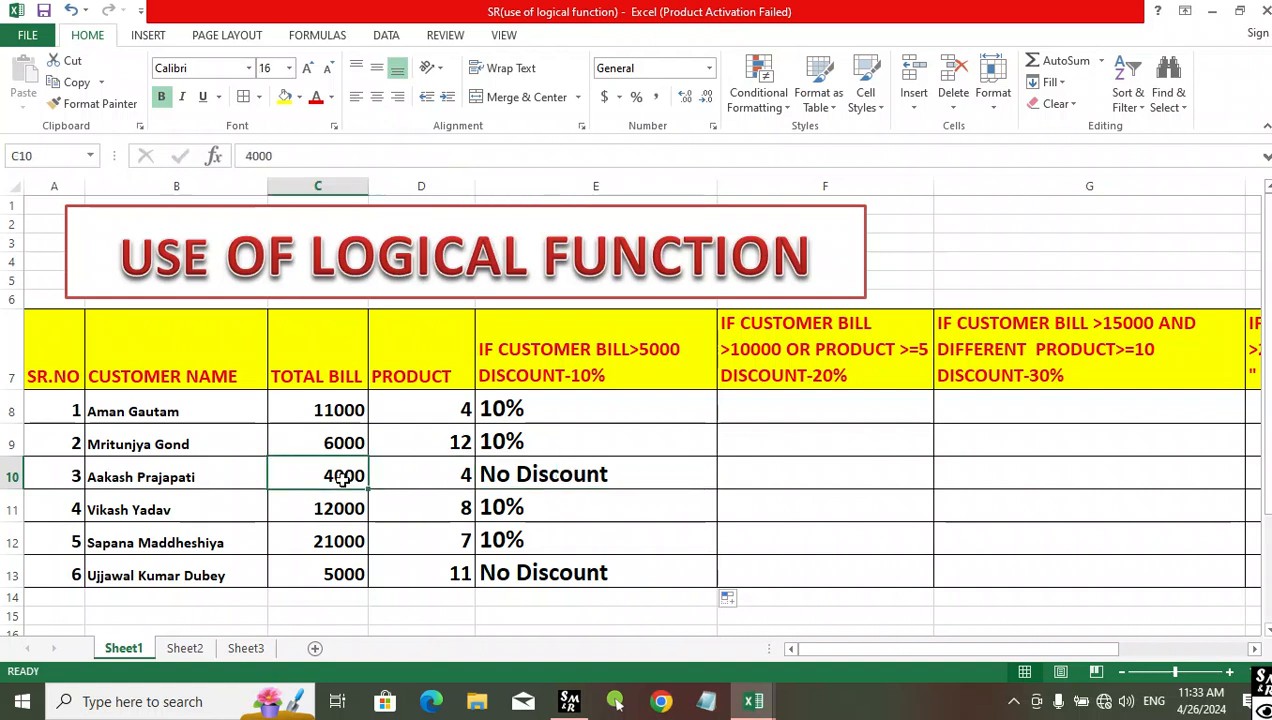
pyautogui.click(563, 507)
pyautogui.click(290, 511)
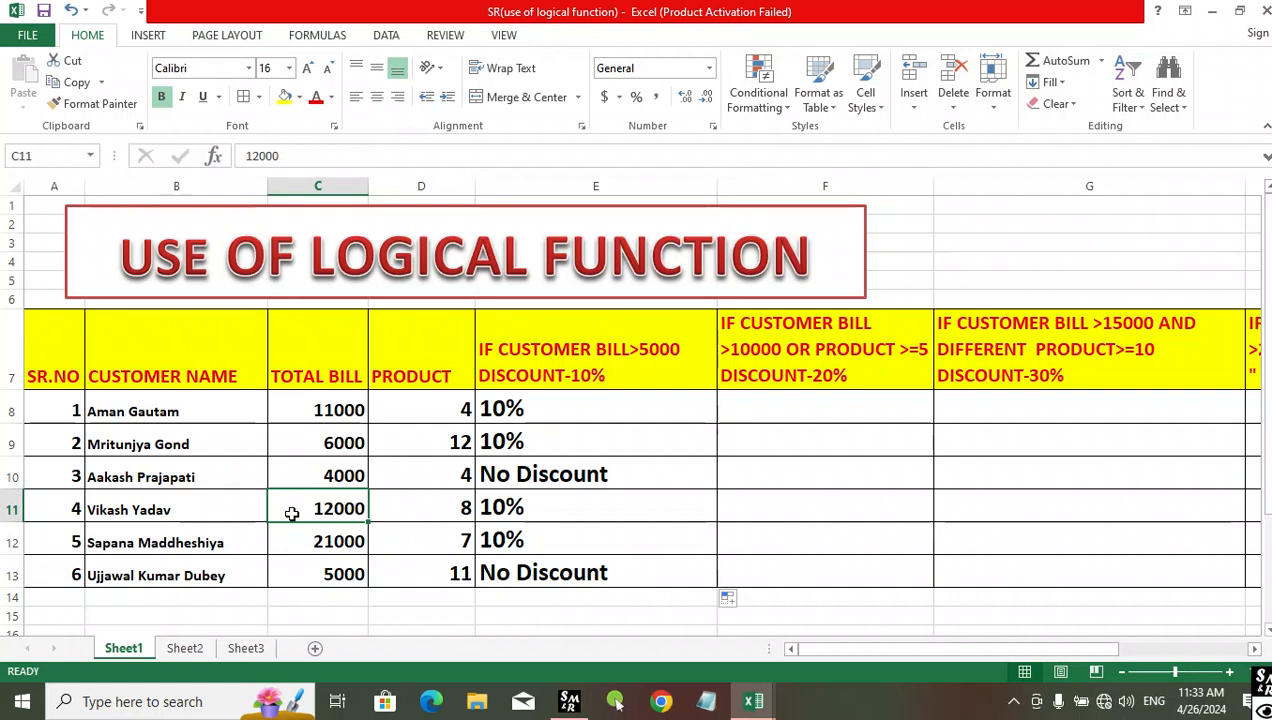
pyautogui.click(562, 541)
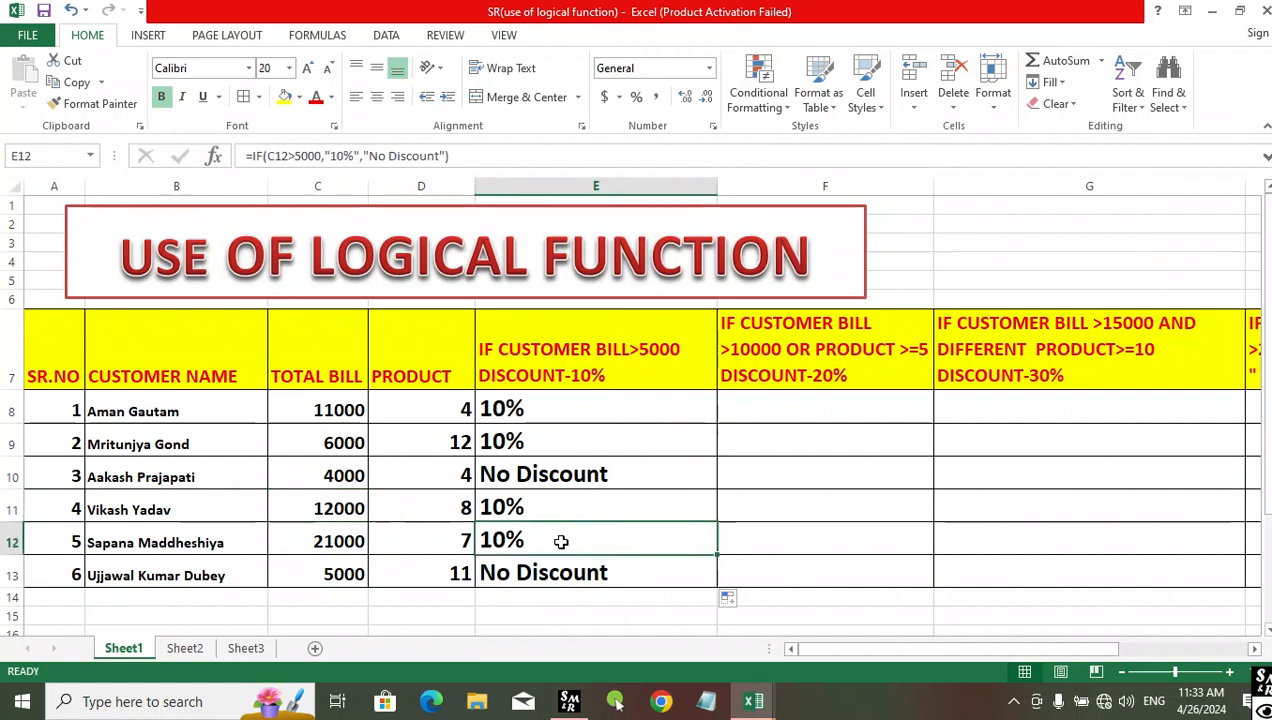
pyautogui.click(297, 542)
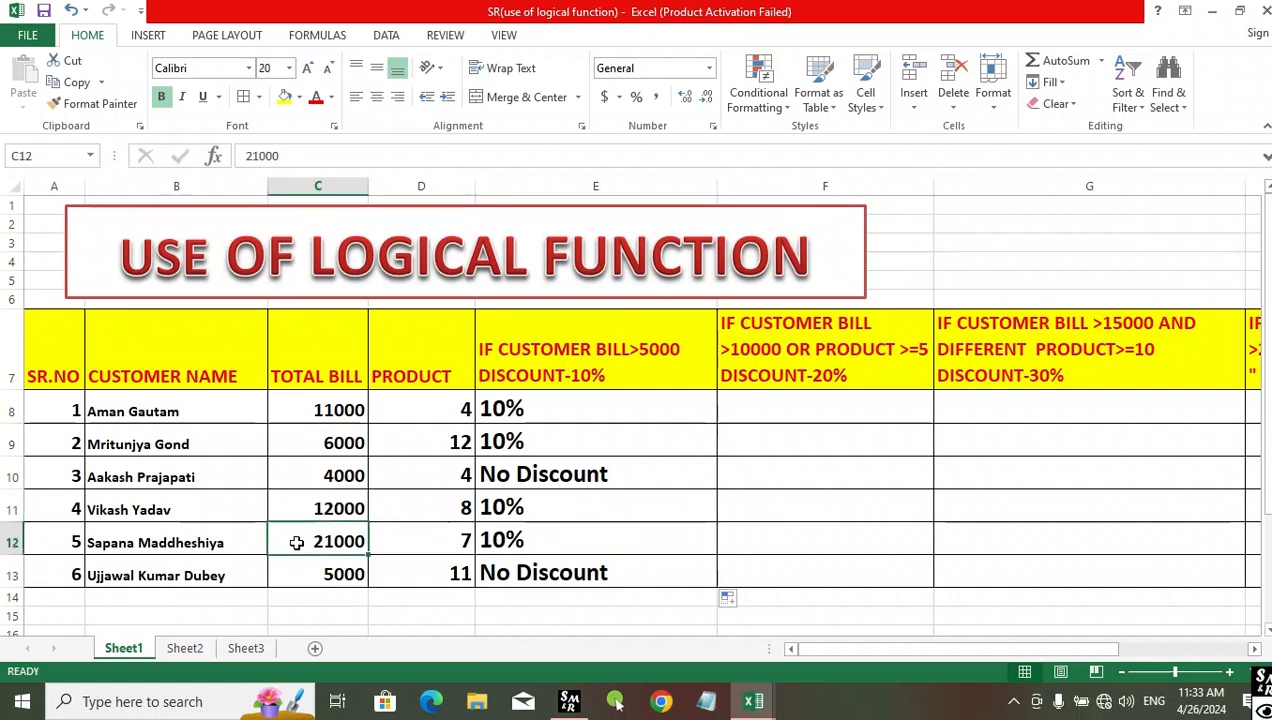
pyautogui.click(570, 571)
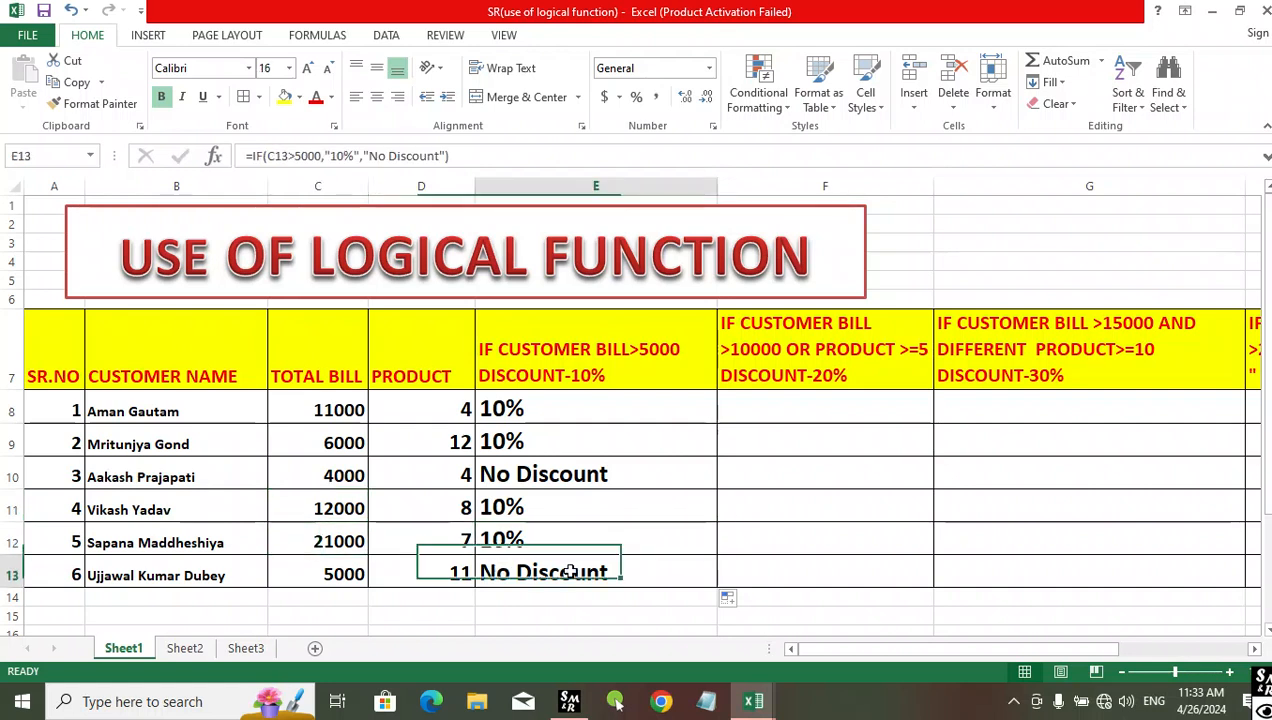
pyautogui.click(328, 578)
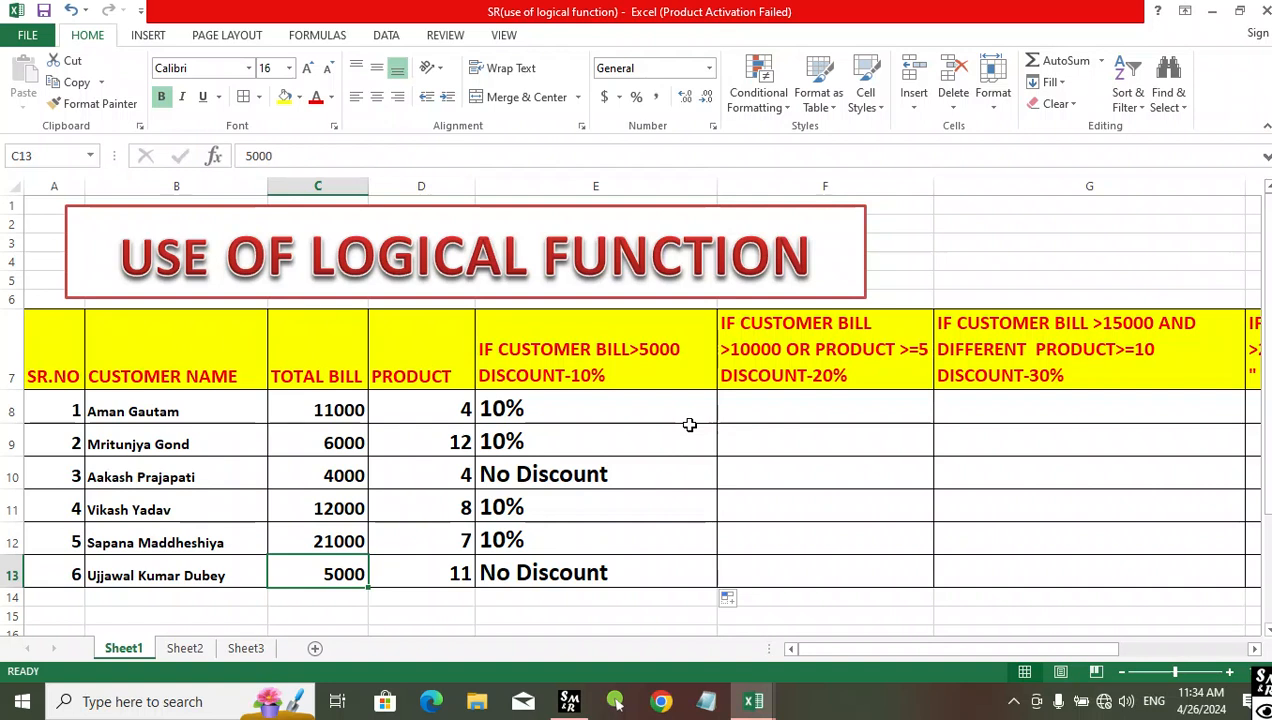
# Clear all the 10% discount results from E8:E13.
pyautogui.moveTo(659, 420); pyautogui.dragTo(642, 575)
pyautogui.press('Delete')
# Enter the formula =IF(C8>5000,"10%","No Discount") in cell E8 again and fill it down through E13.
pyautogui.click(602, 400)
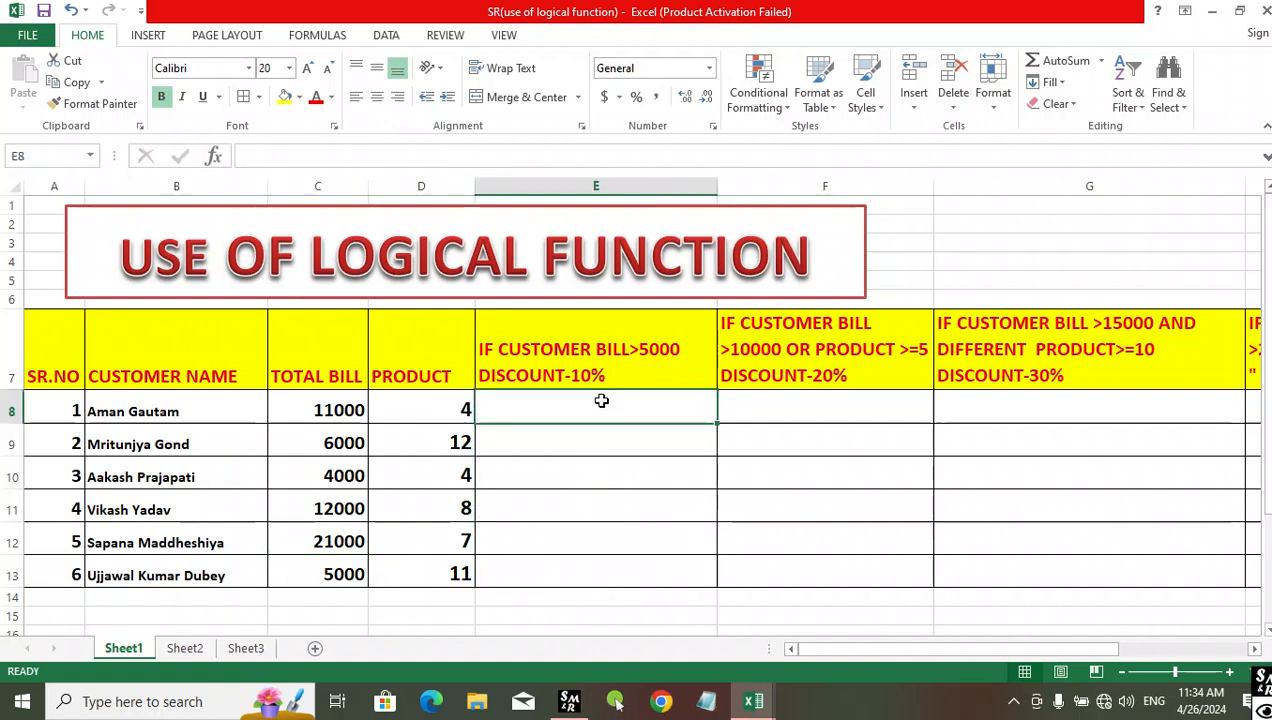
pyautogui.write('=if(')
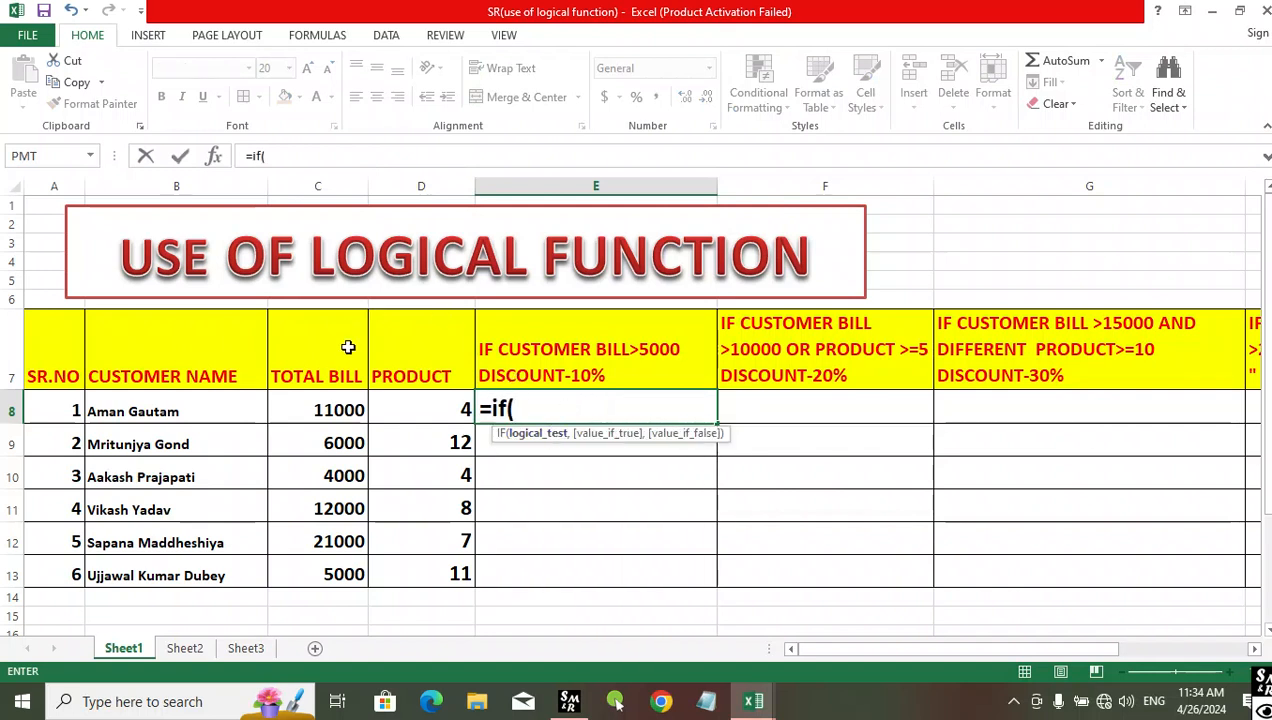
pyautogui.click(323, 408)
pyautogui.write('>5')
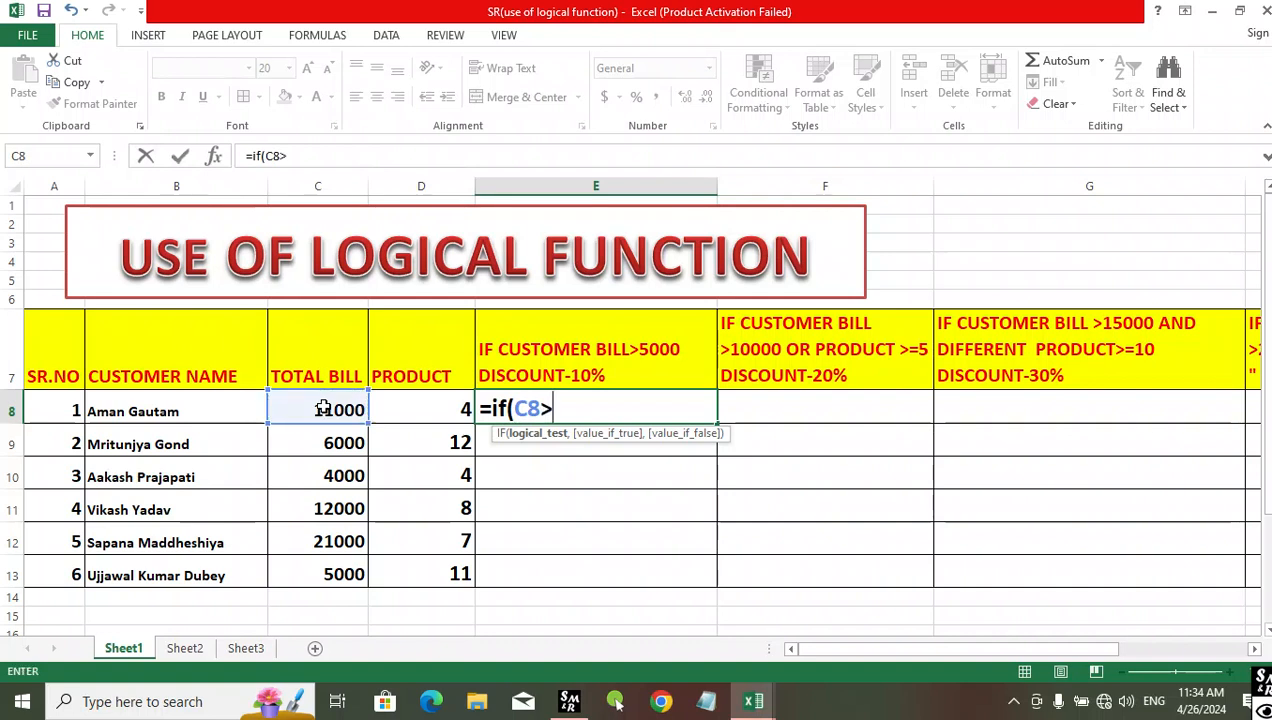
pyautogui.write('00')
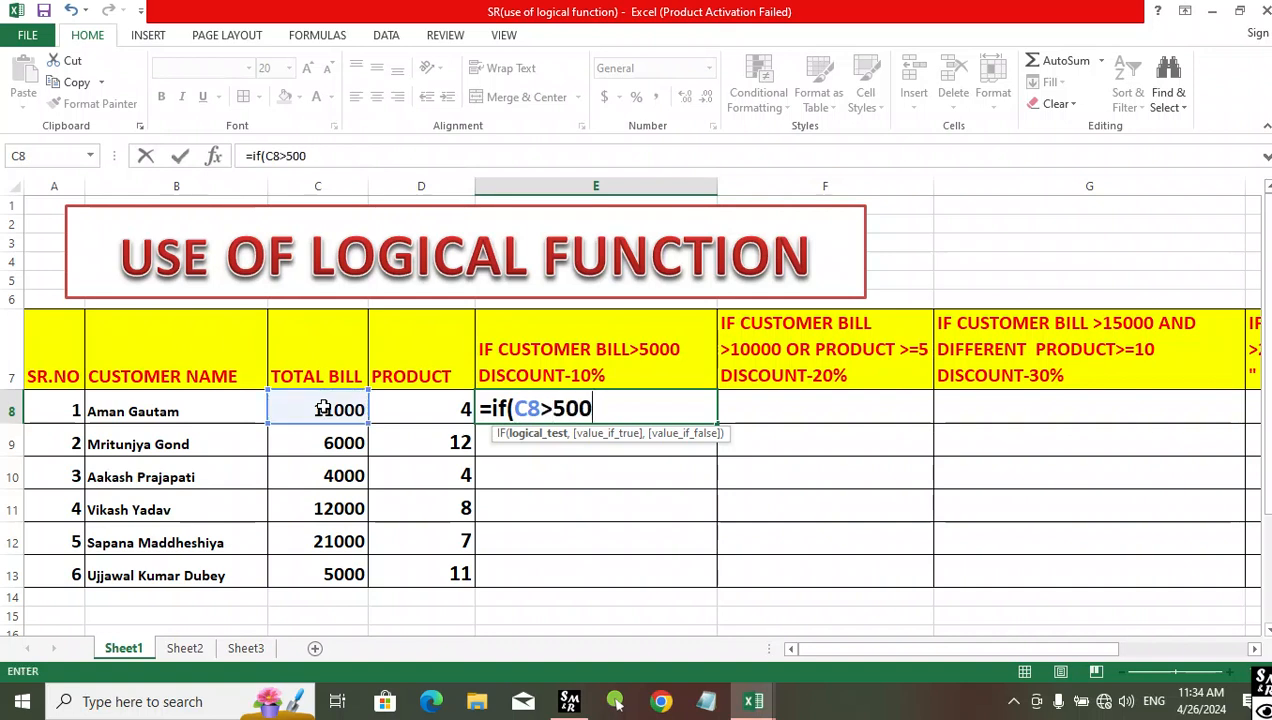
pyautogui.write('0,')
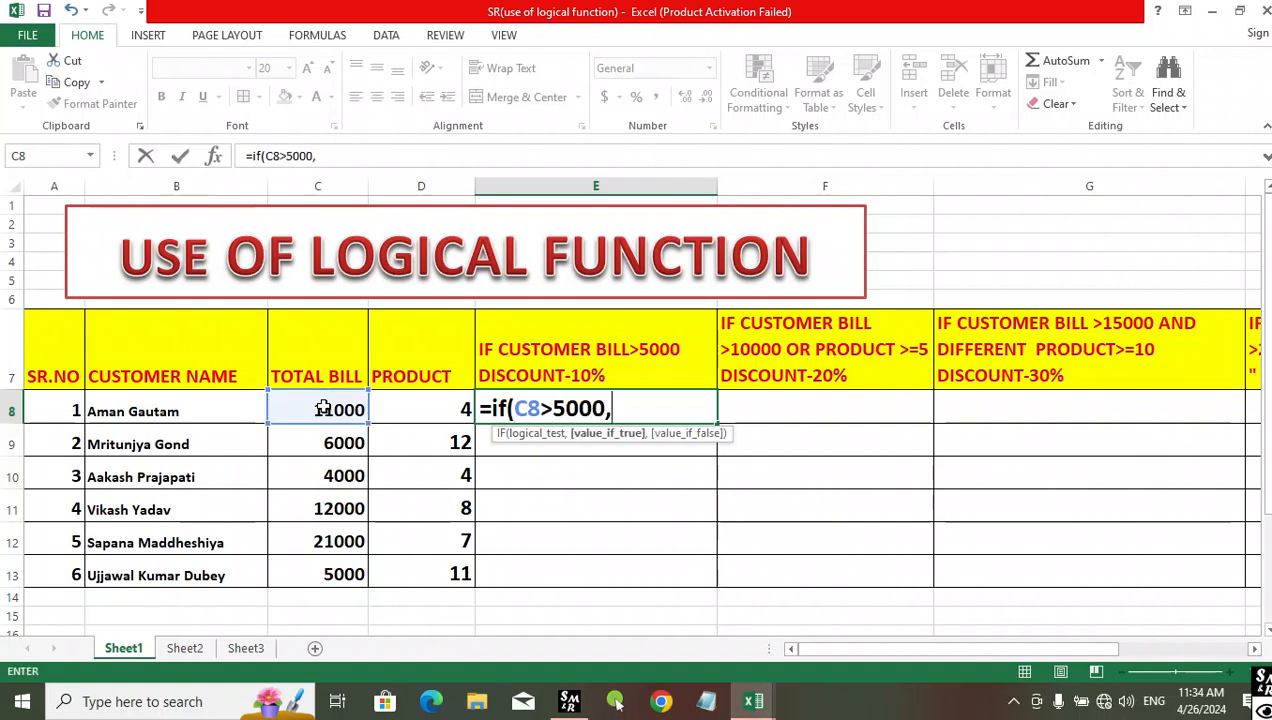
pyautogui.write('"')
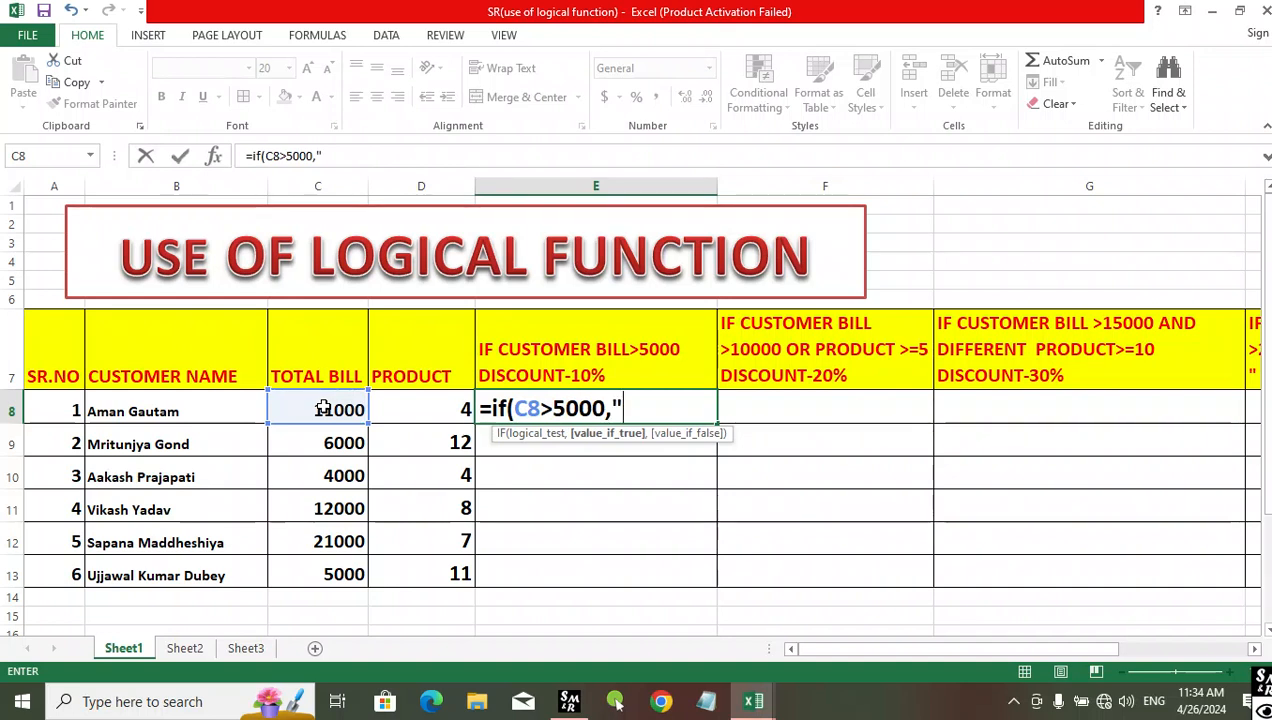
pyautogui.write('10%')
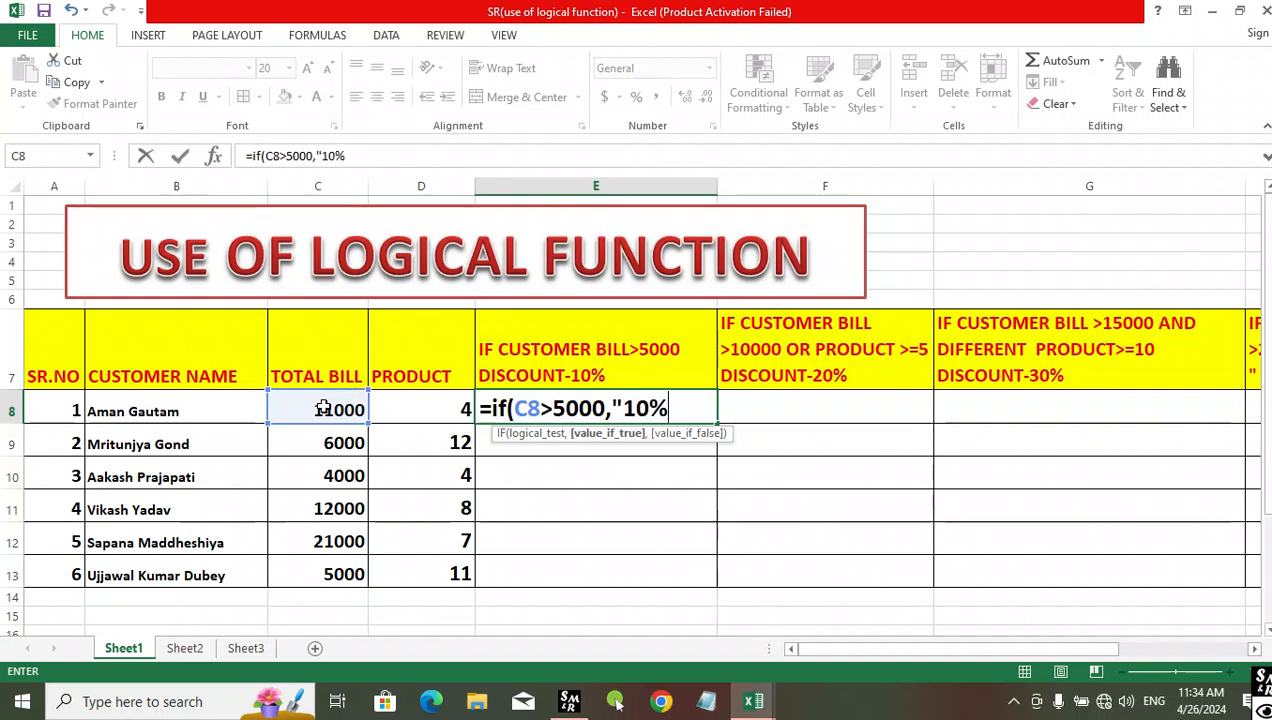
pyautogui.write('",')
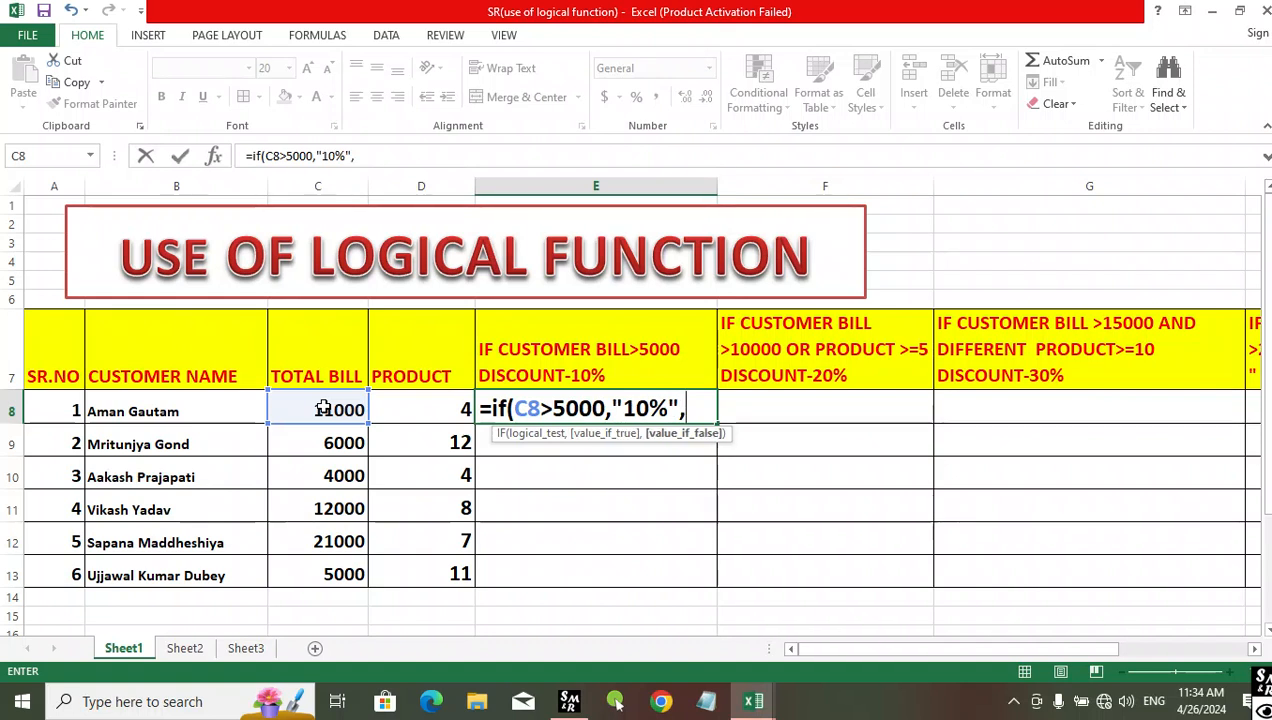
pyautogui.write('"No Dis')
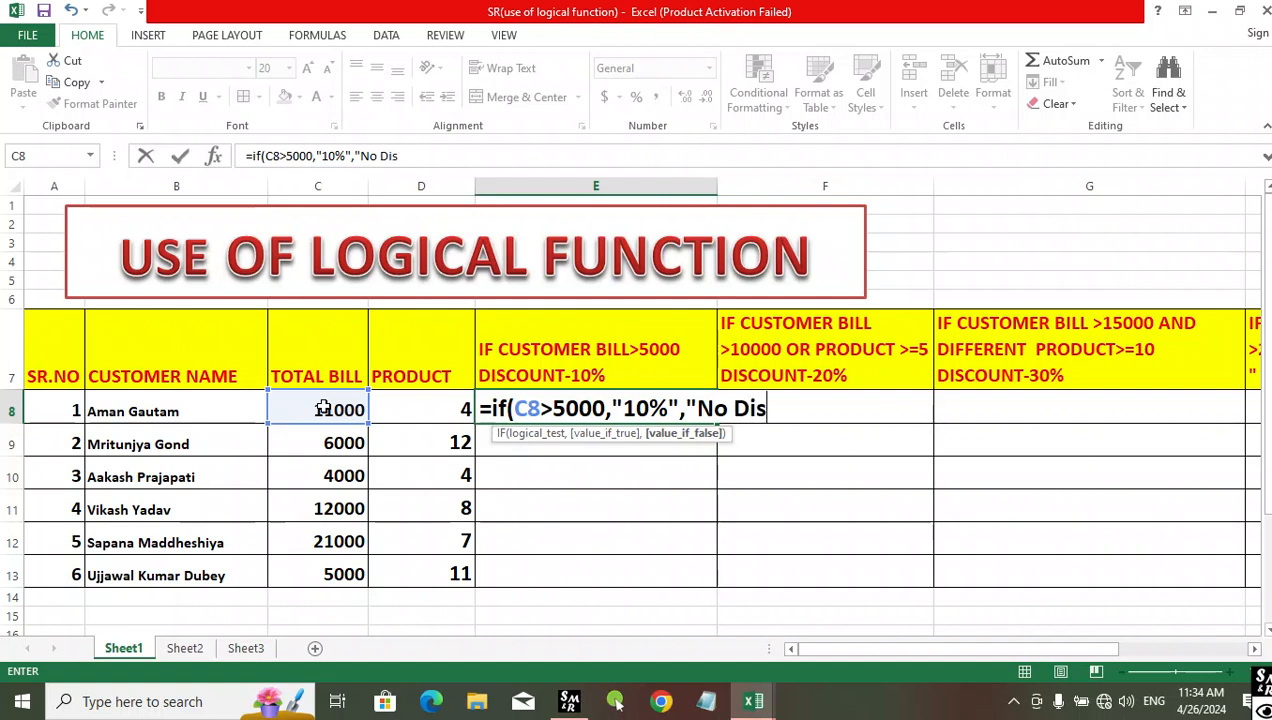
pyautogui.write('count"')
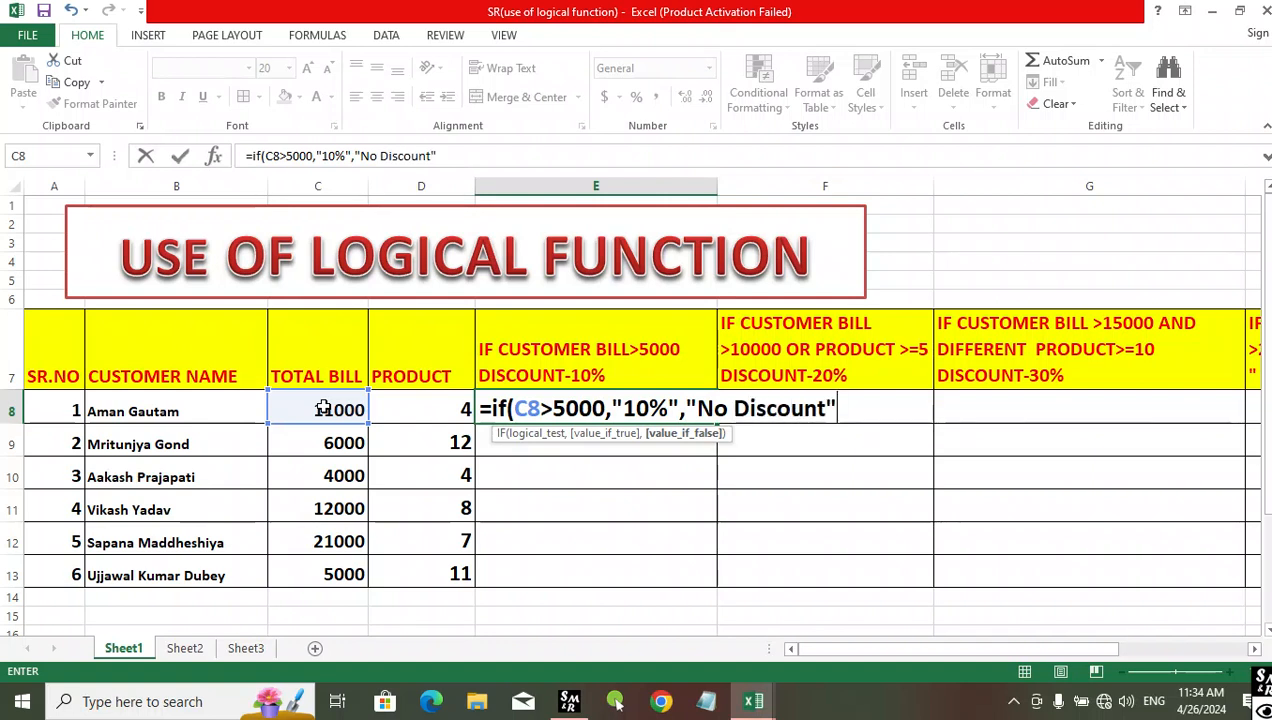
pyautogui.write(')')
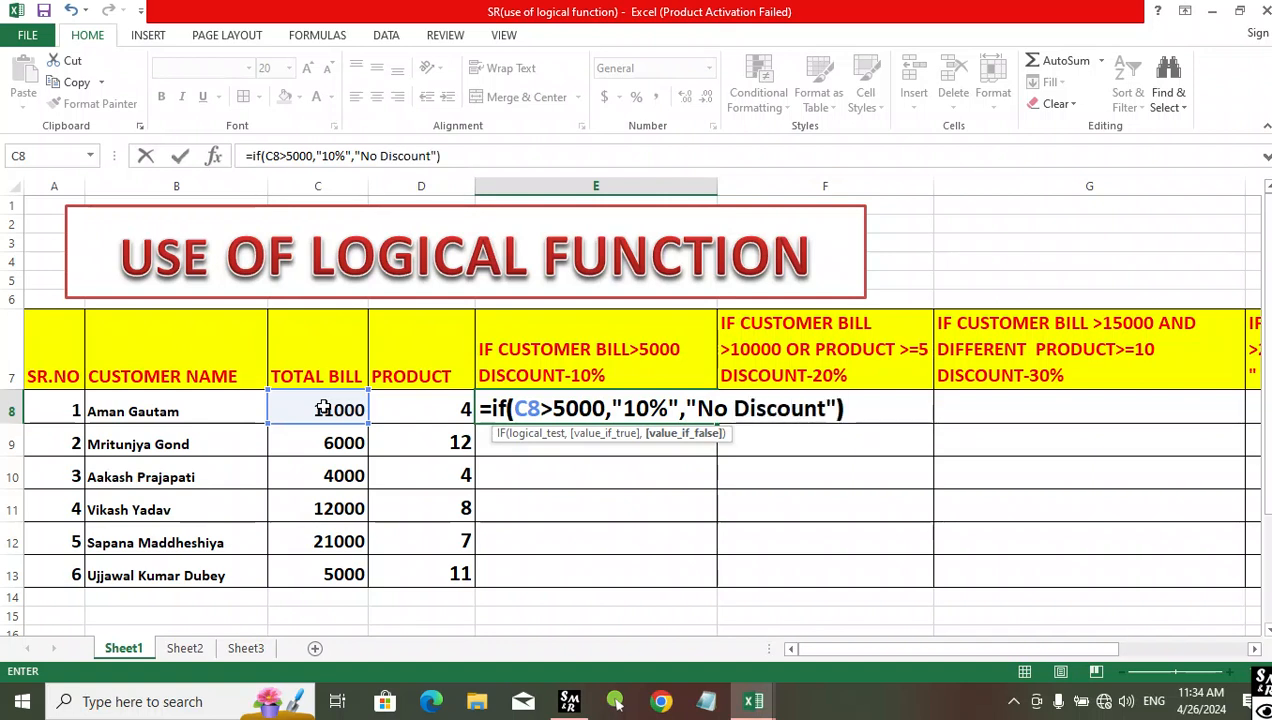
pyautogui.press('Return')
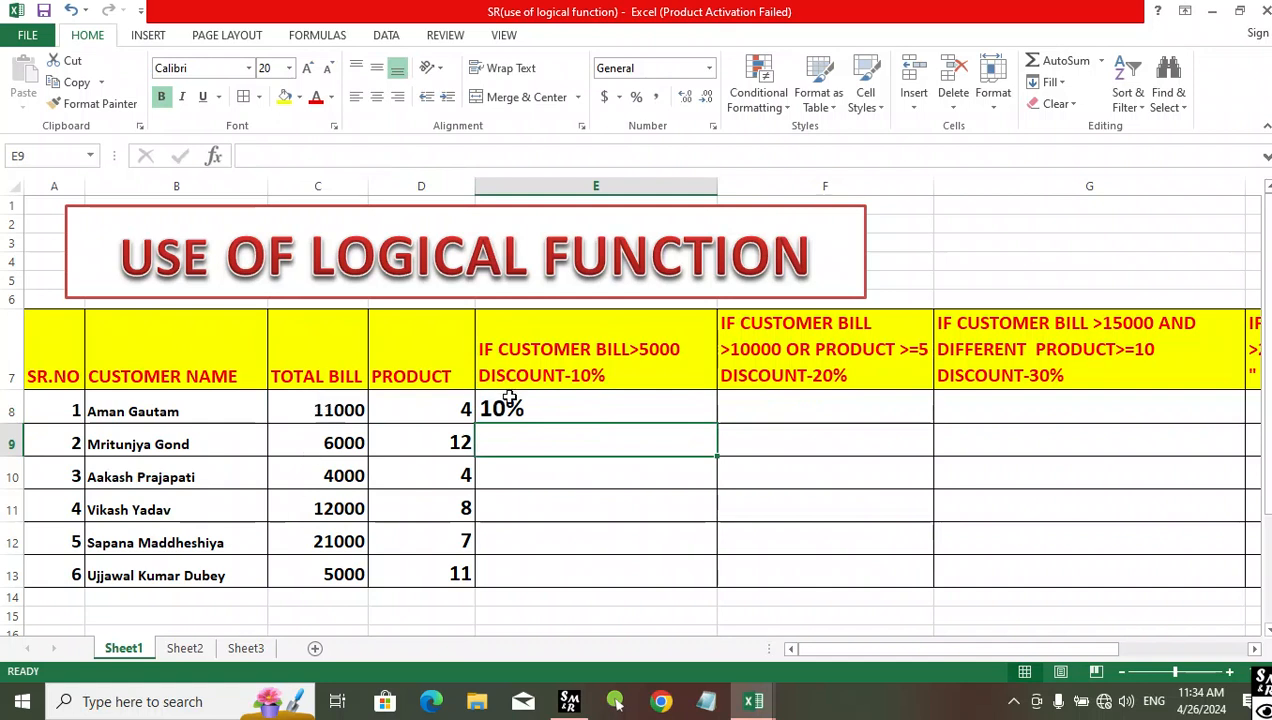
pyautogui.click(510, 397)
pyautogui.moveTo(716, 423); pyautogui.dragTo(738, 592)
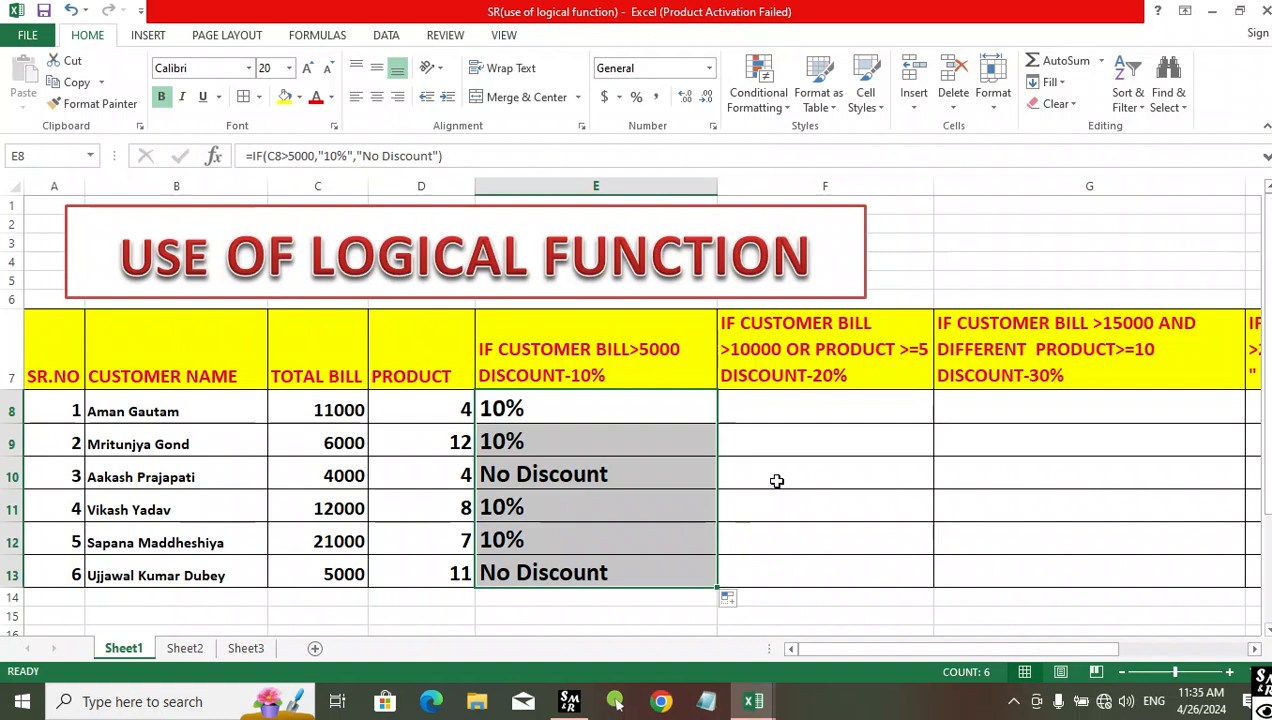
# Enter the formula =IF(OR(C8>10000,D8>=5),"20%","No Discount") in cell F8 for the first customer's 20% discount.
pyautogui.click(815, 406)
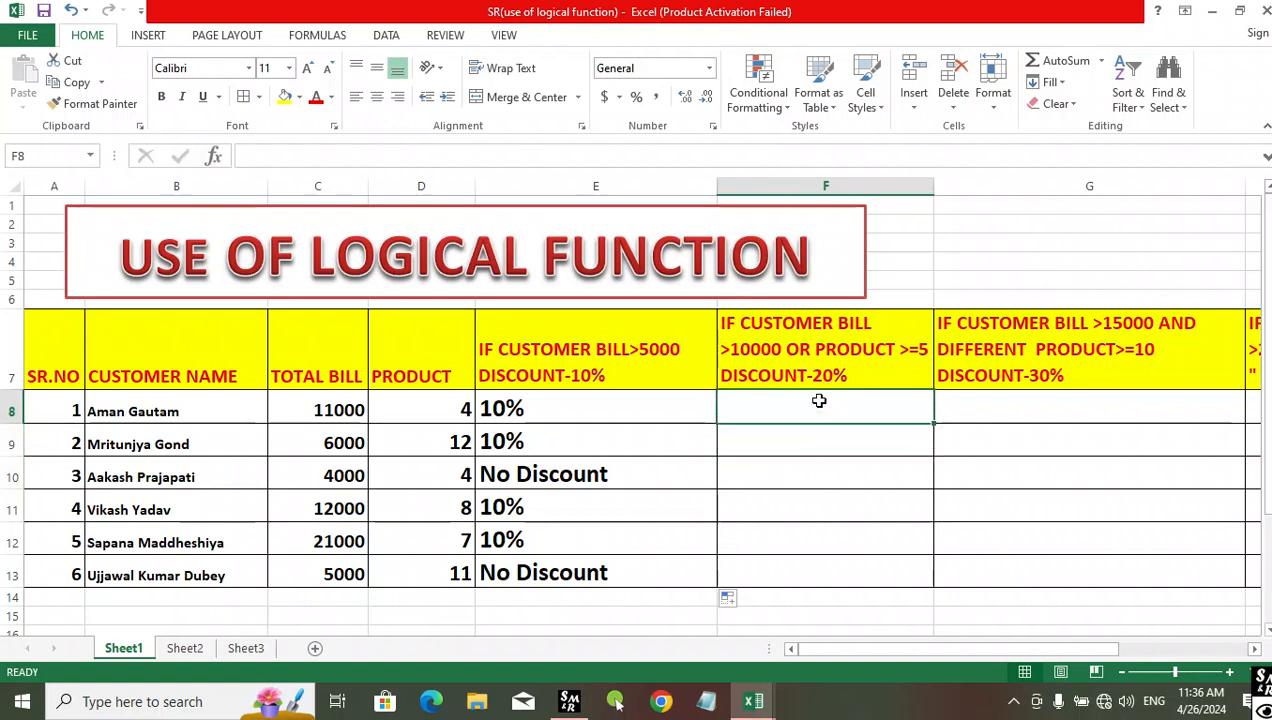
pyautogui.write('=')
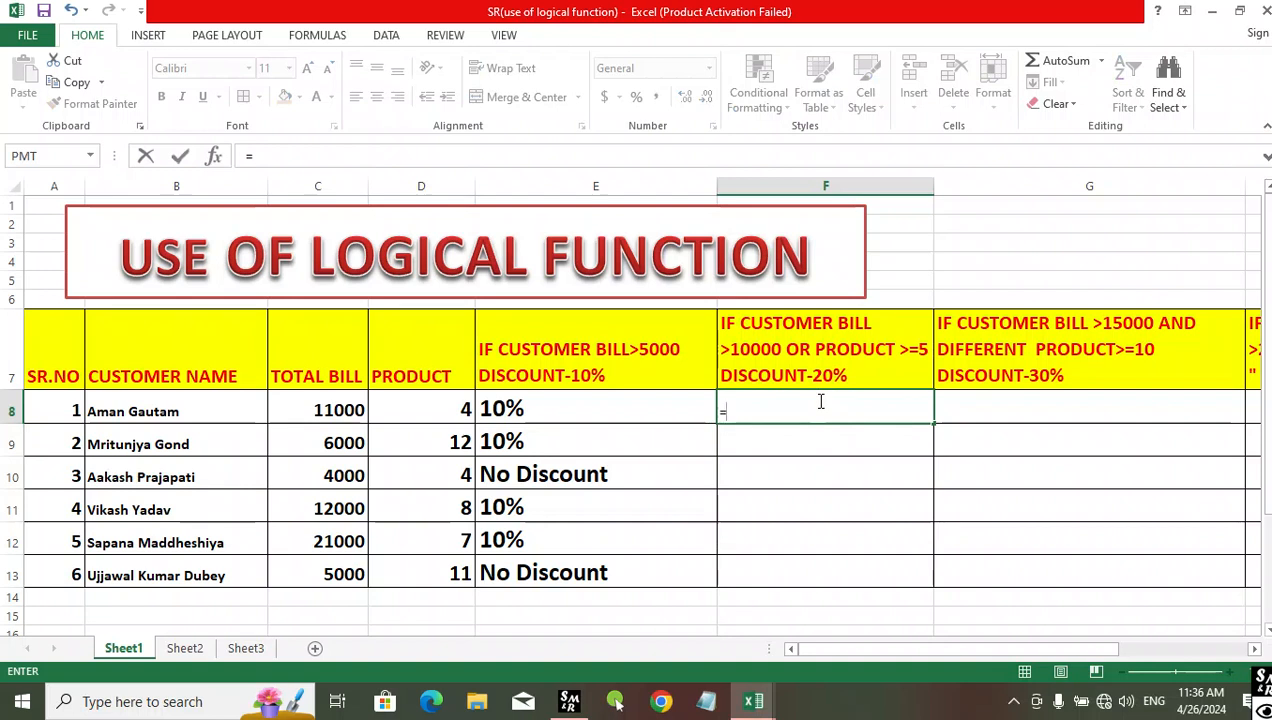
pyautogui.write('if')
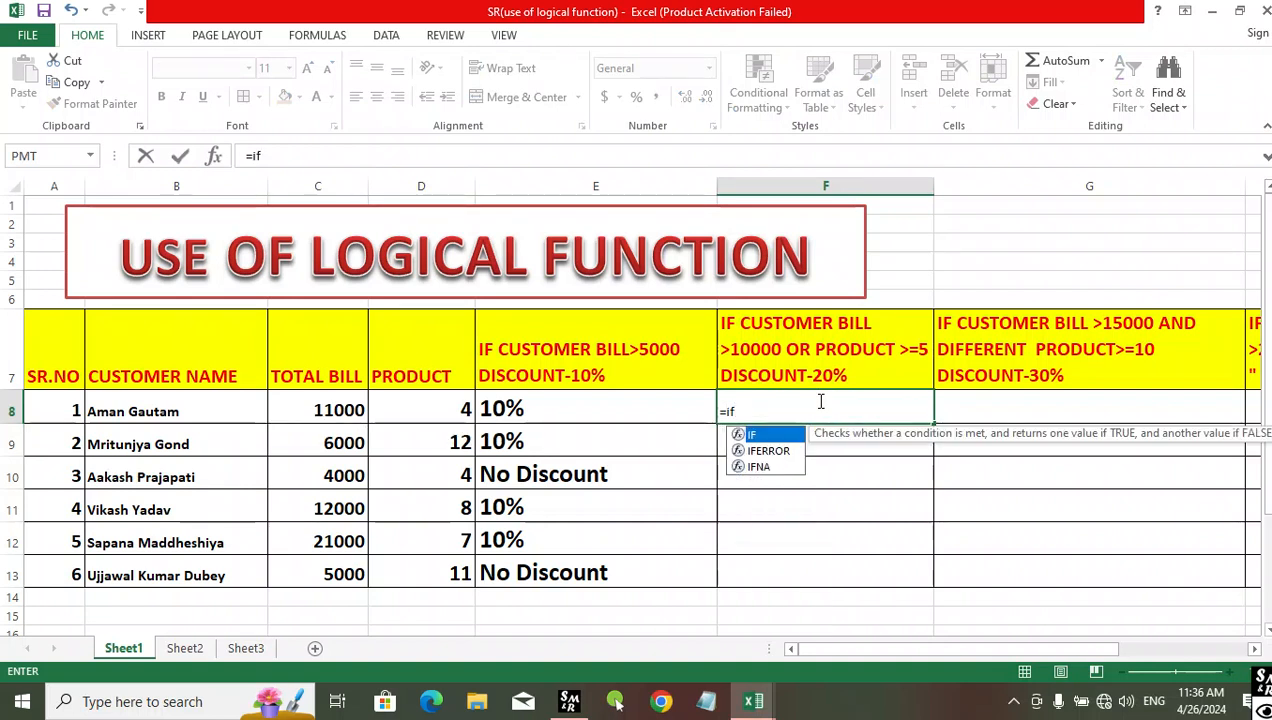
pyautogui.write('(')
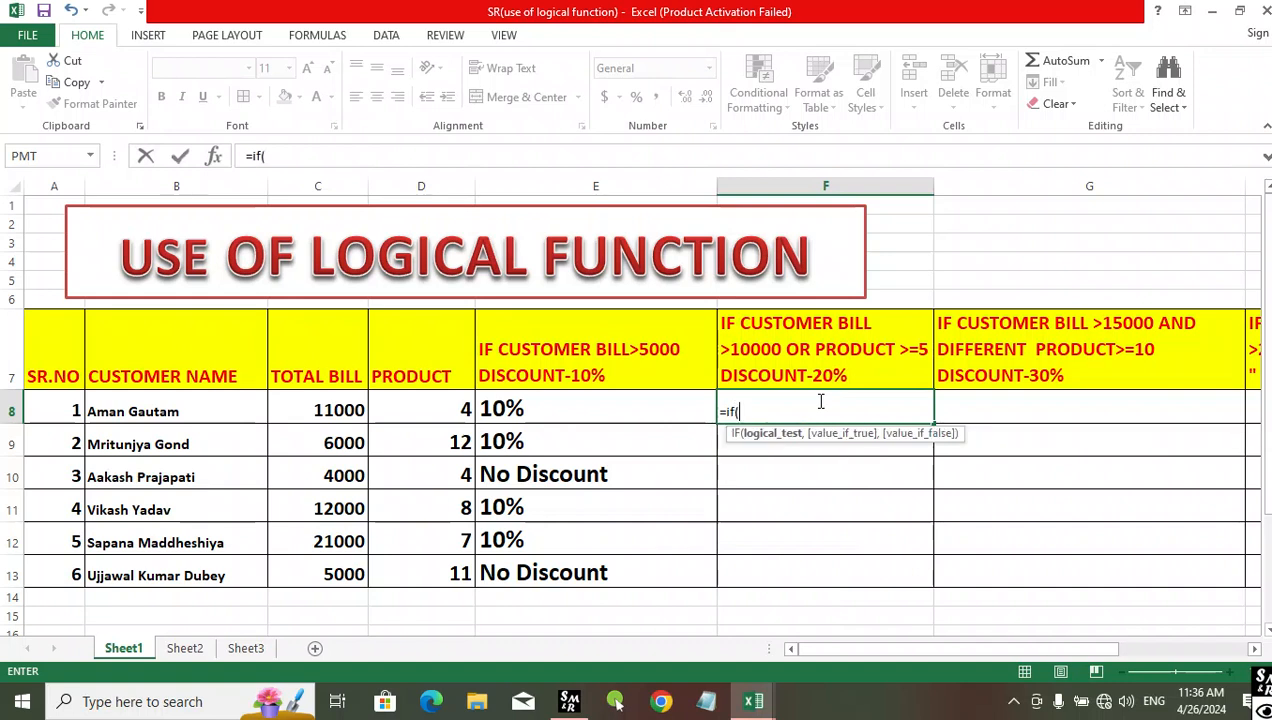
pyautogui.write('or')
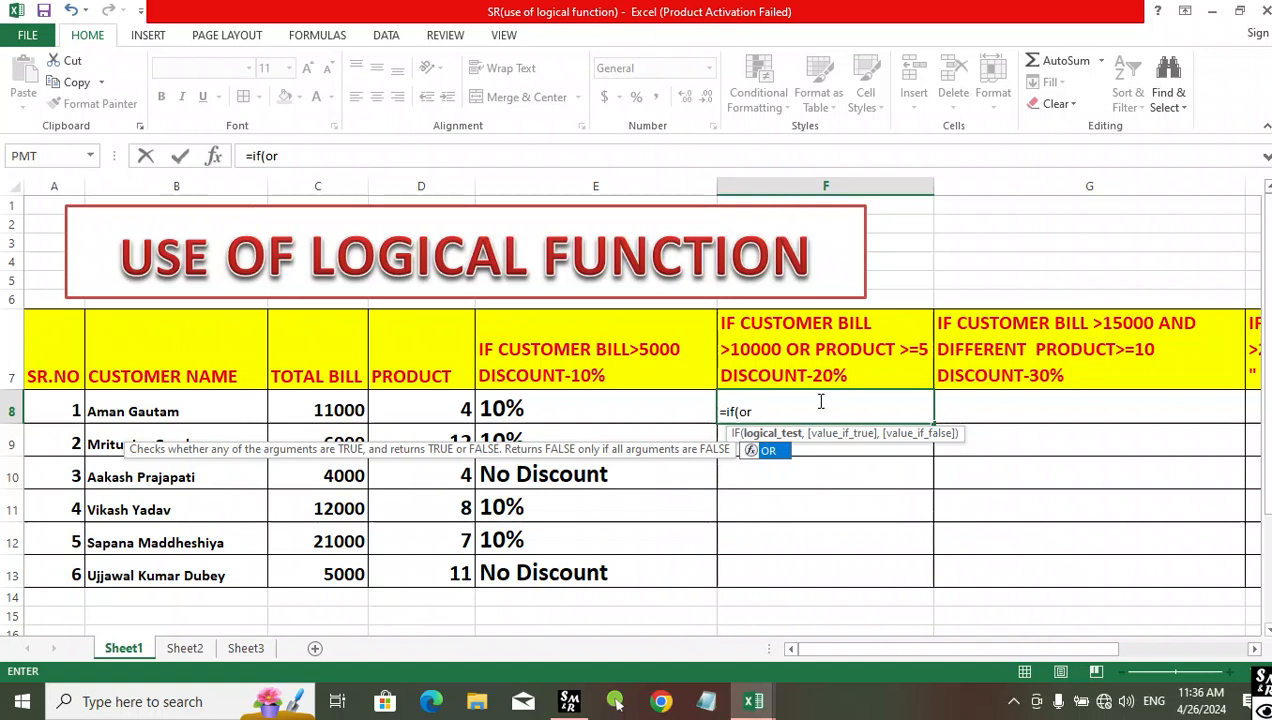
pyautogui.write('(')
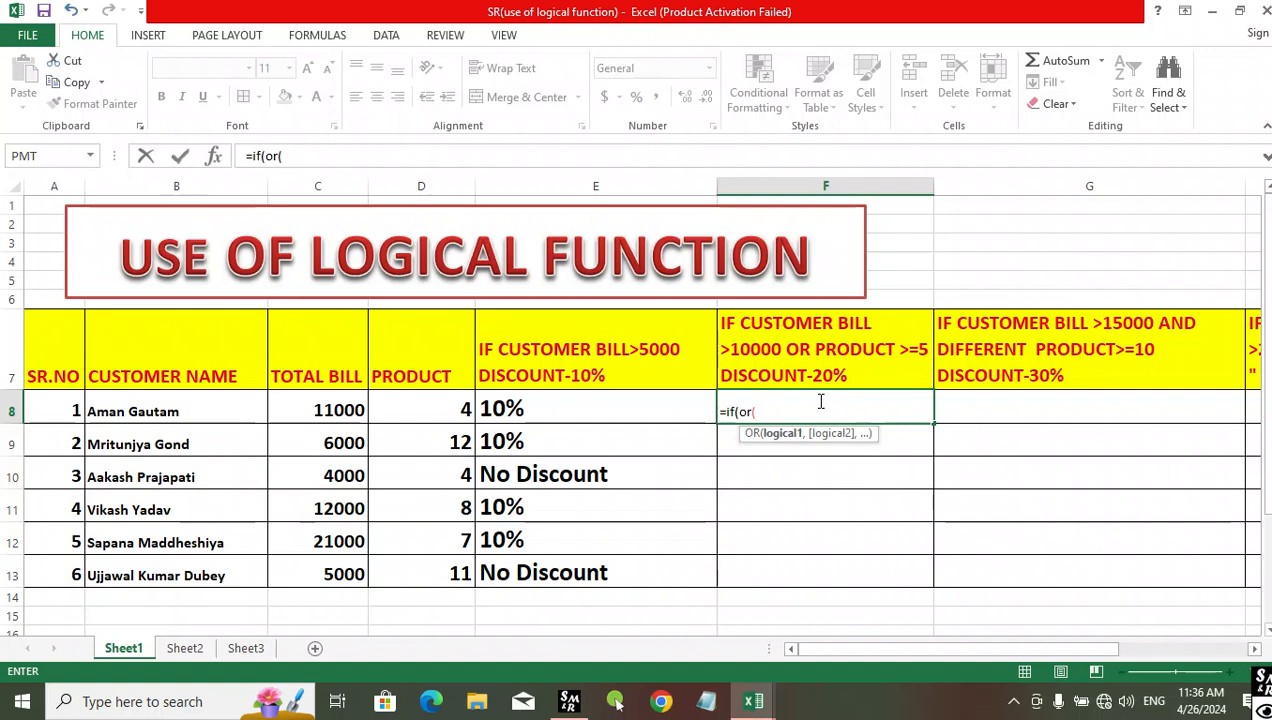
pyautogui.click(315, 411)
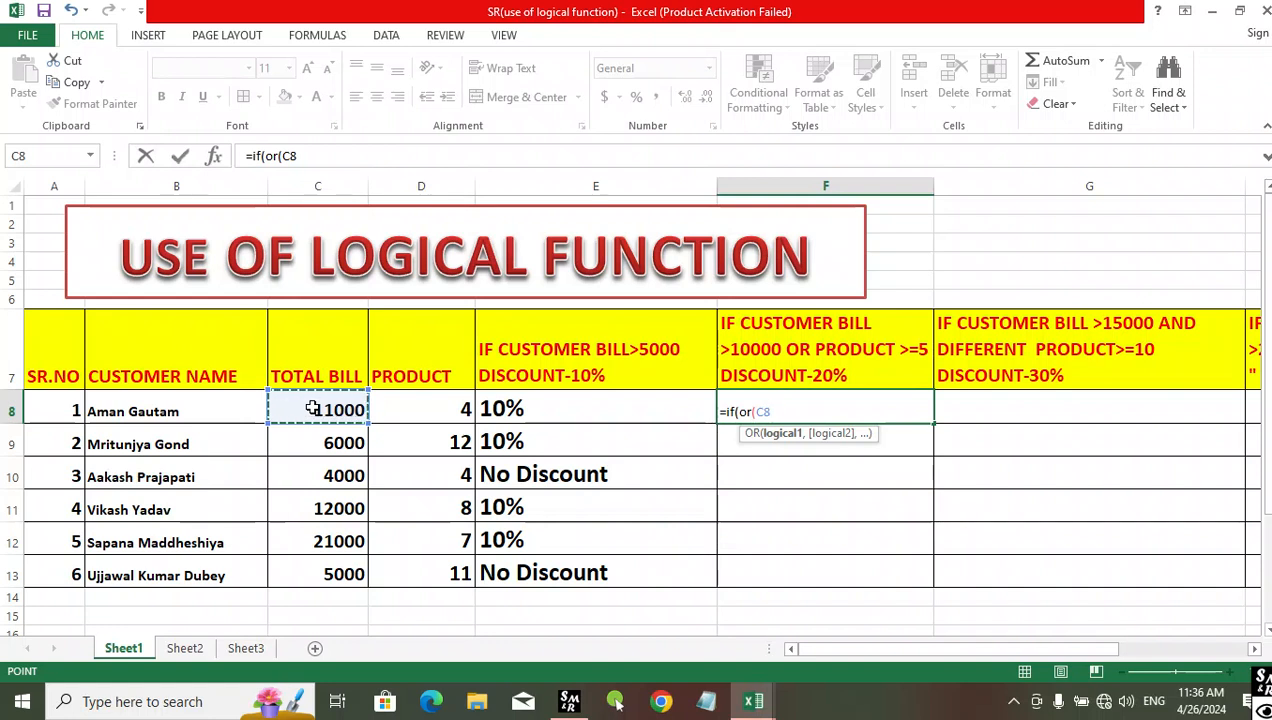
pyautogui.write('>')
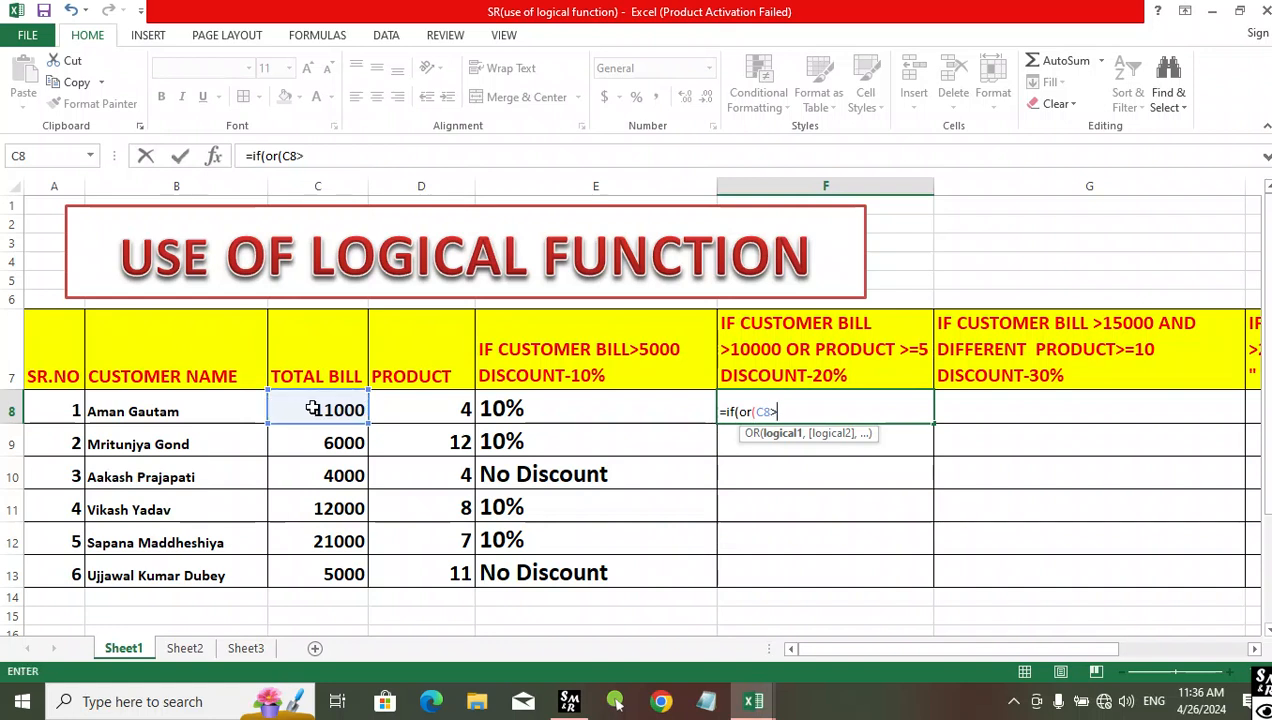
pyautogui.write('10000,')
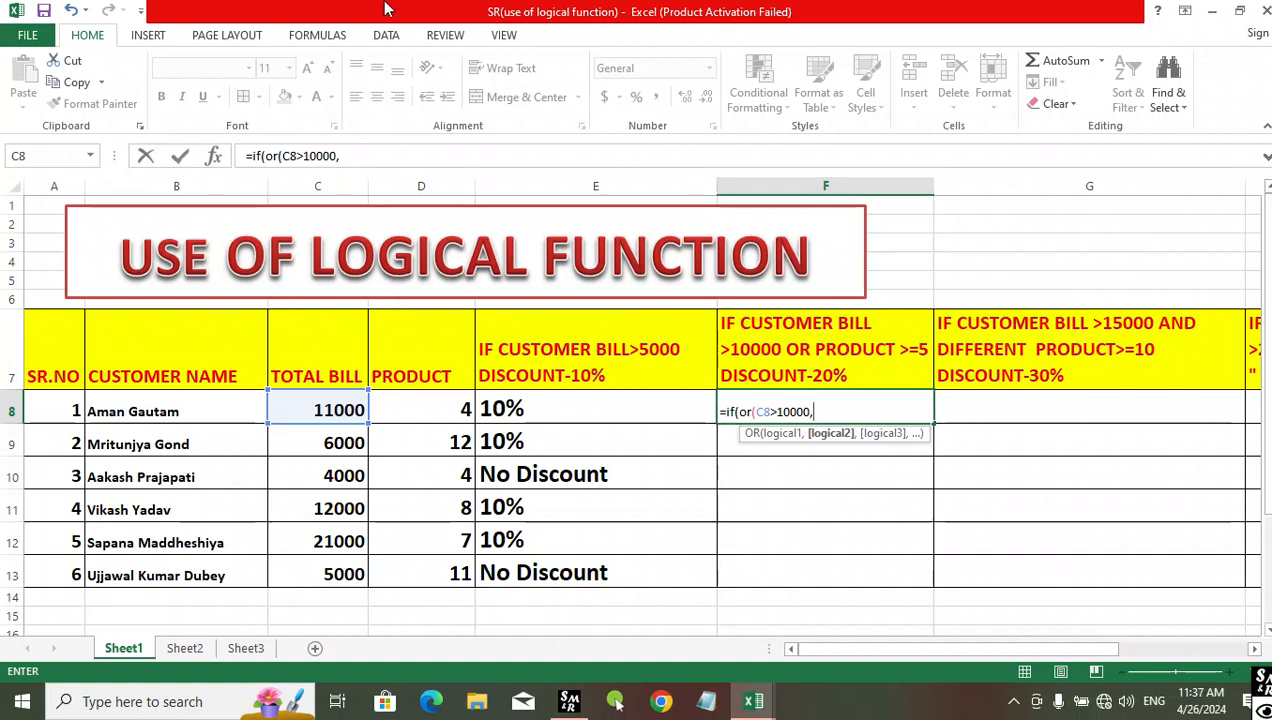
pyautogui.click(410, 412)
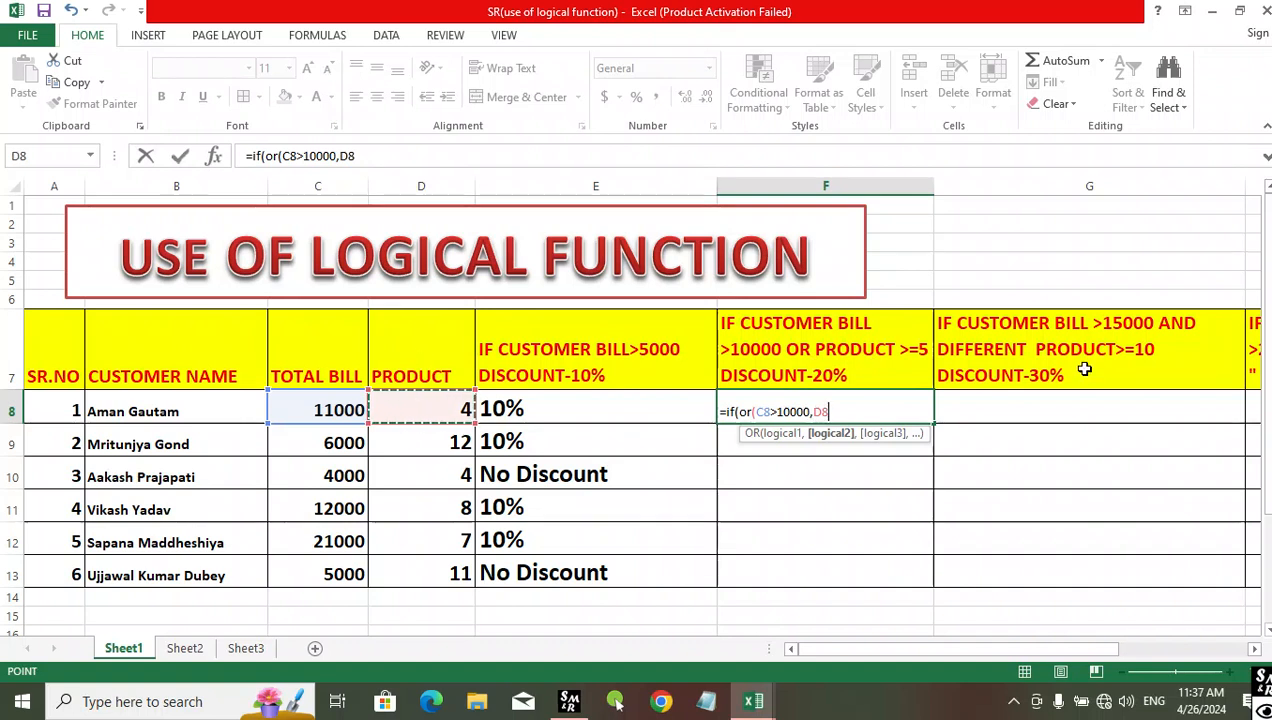
pyautogui.write('>')
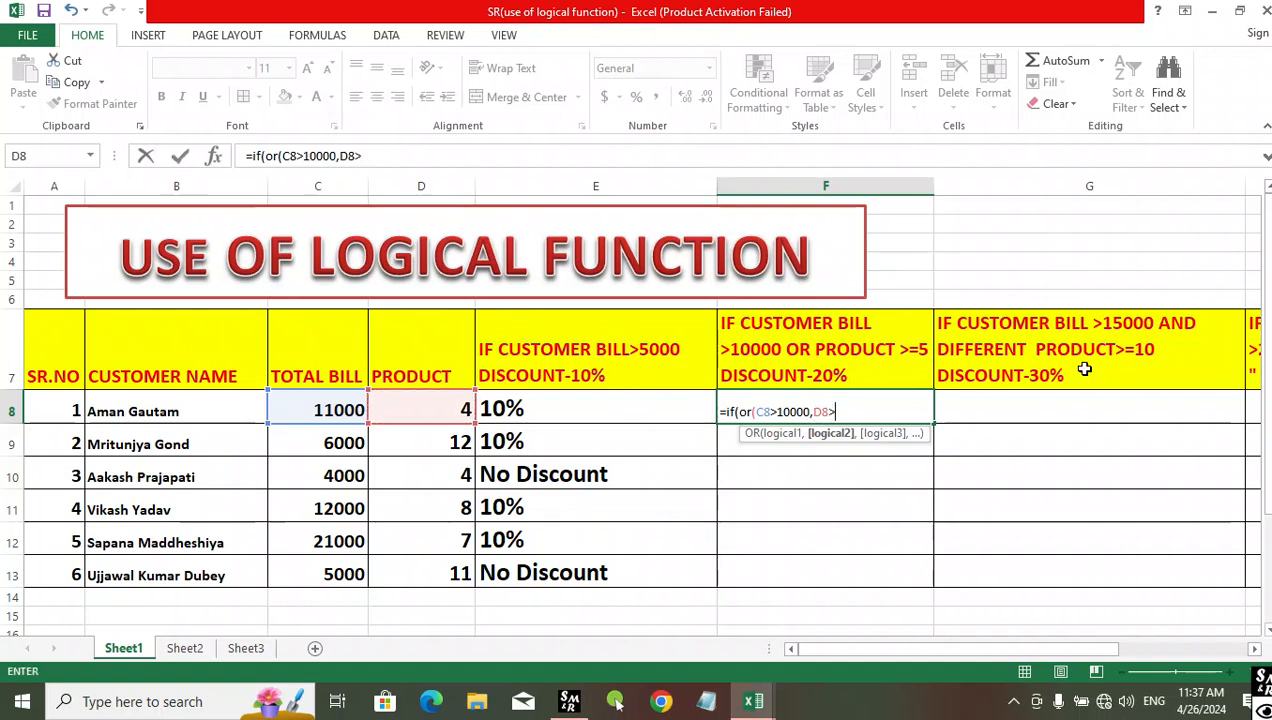
pyautogui.write('=5')
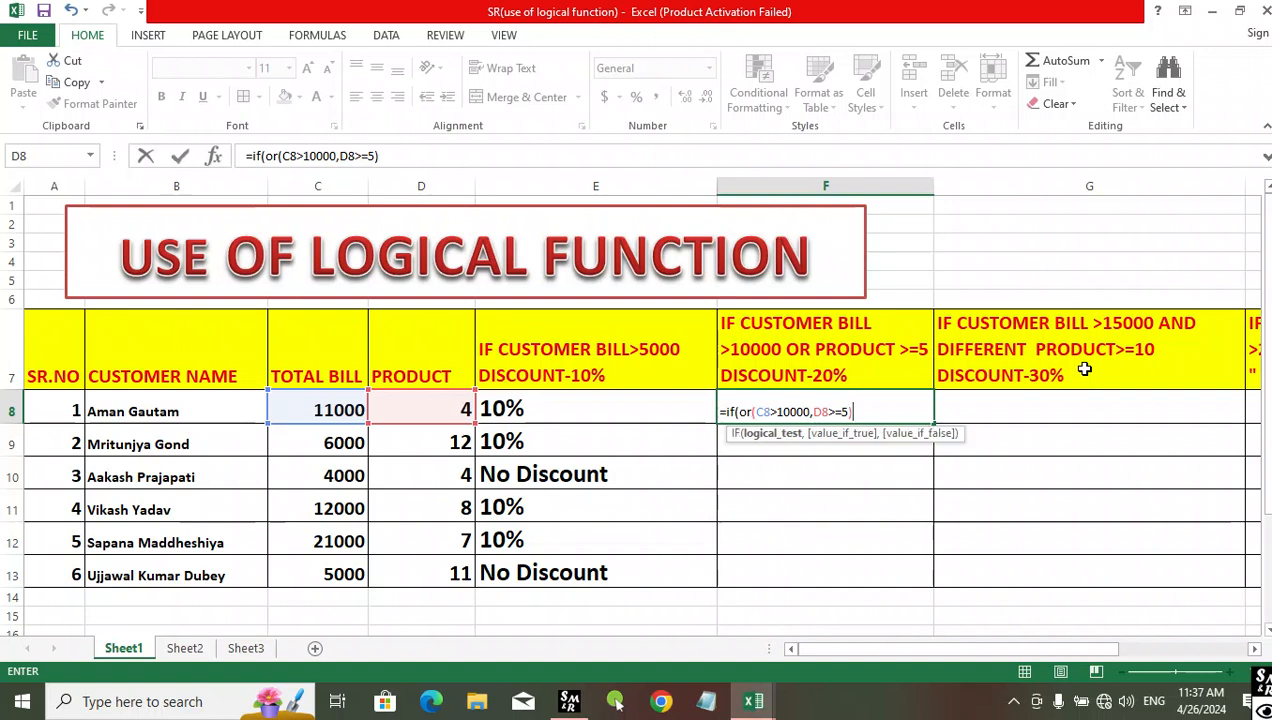
pyautogui.write('),')
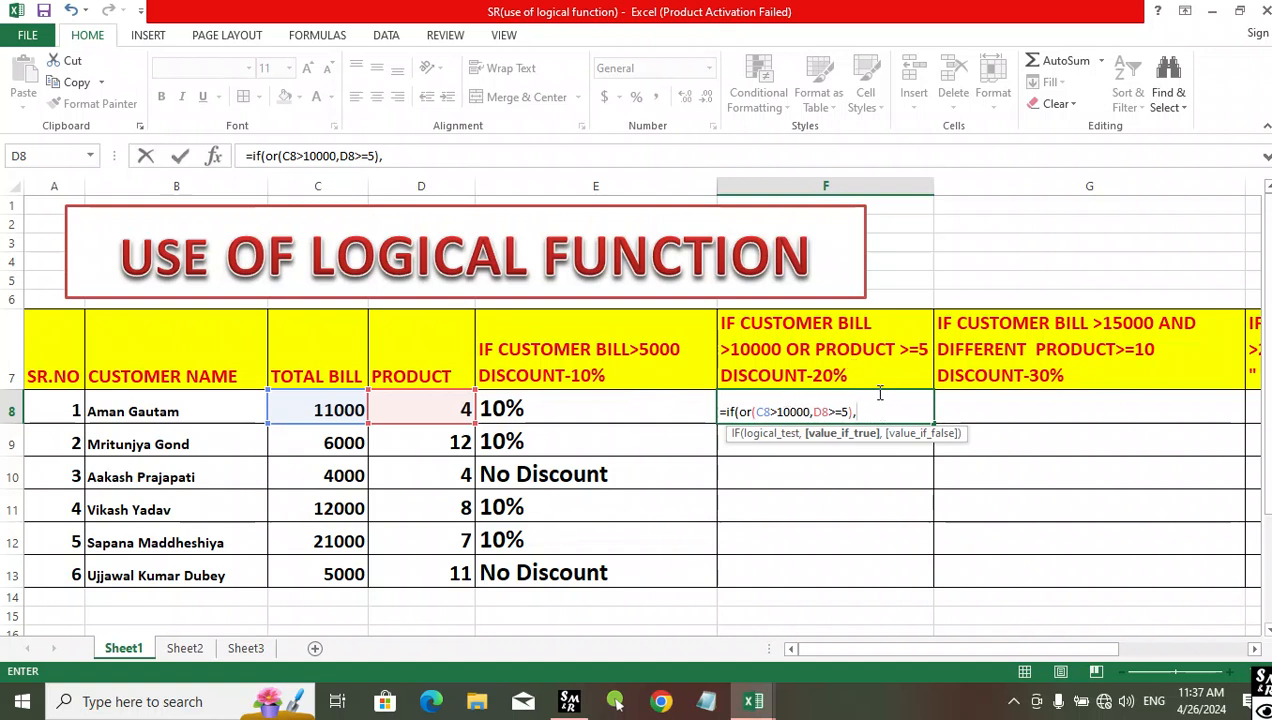
pyautogui.write('"20%"')
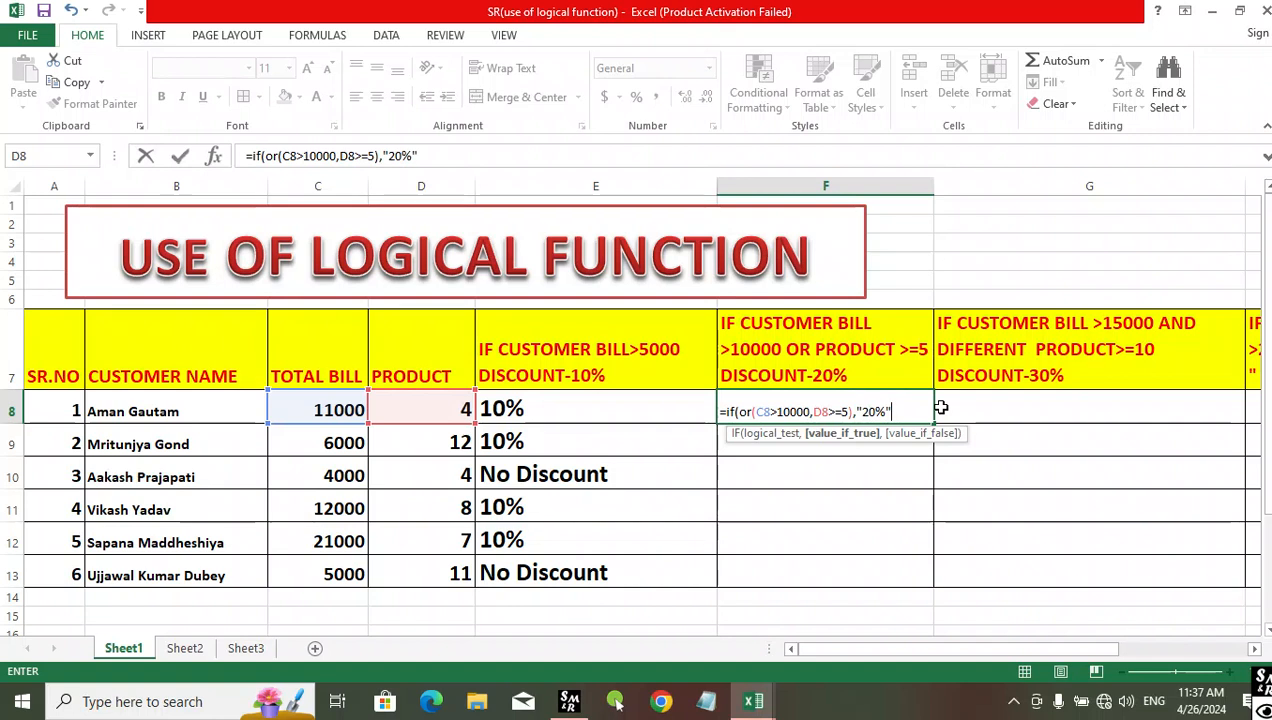
pyautogui.write(',')
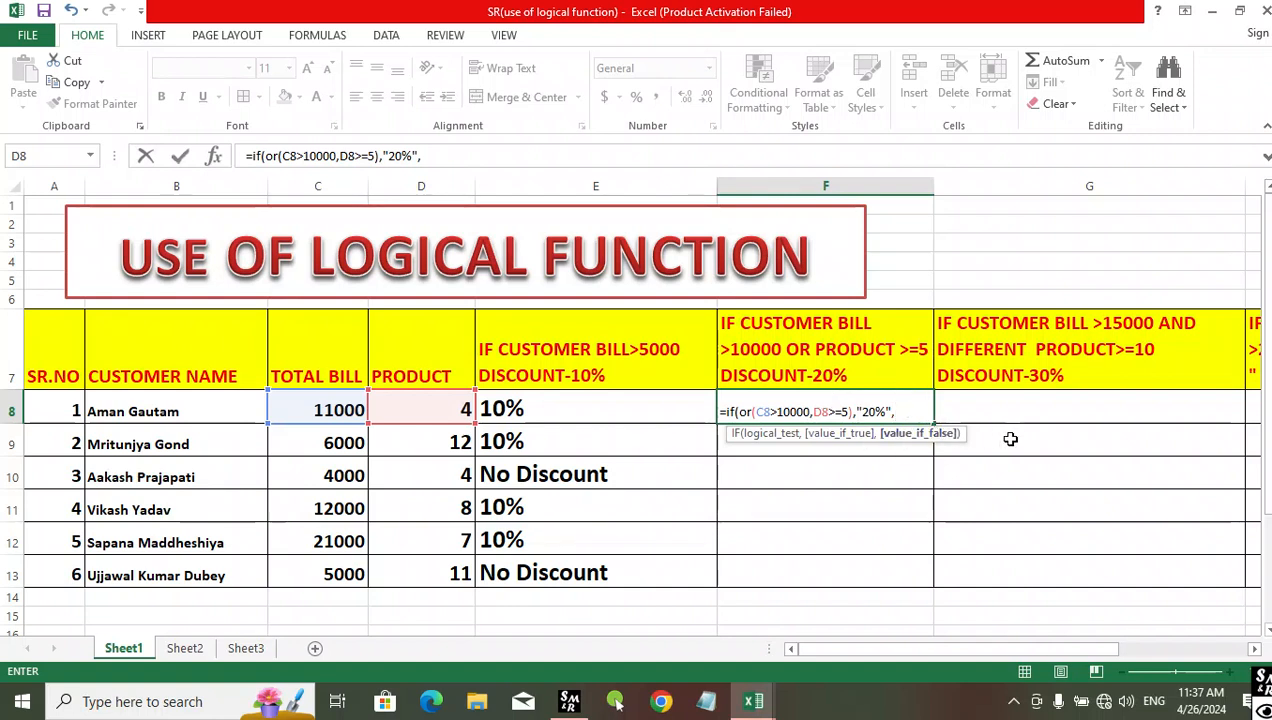
pyautogui.write('"NOD')
pyautogui.press('BackSpace')
pyautogui.press('BackSpace')
pyautogui.write('o Discount")')
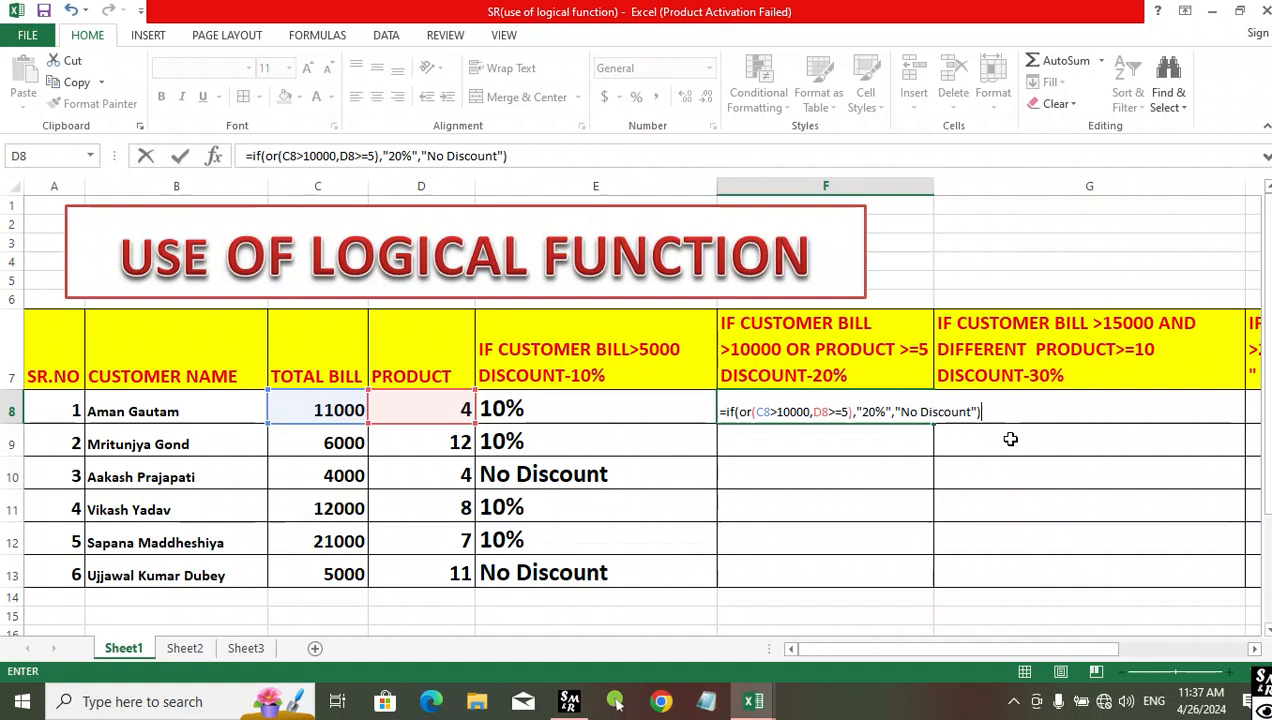
pyautogui.press('Return')
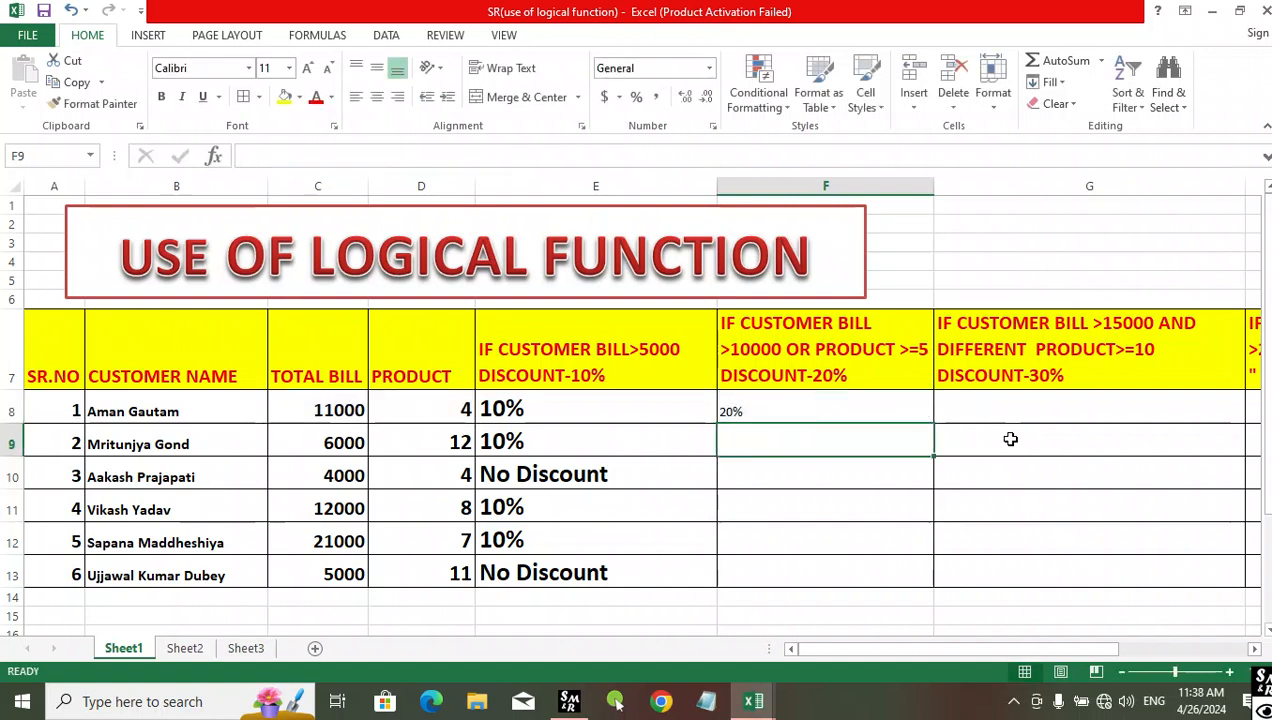
# Fill the 20% discount formula from F8 down through F13.
pyautogui.click(800, 396)
pyautogui.moveTo(933, 423); pyautogui.dragTo(937, 590)
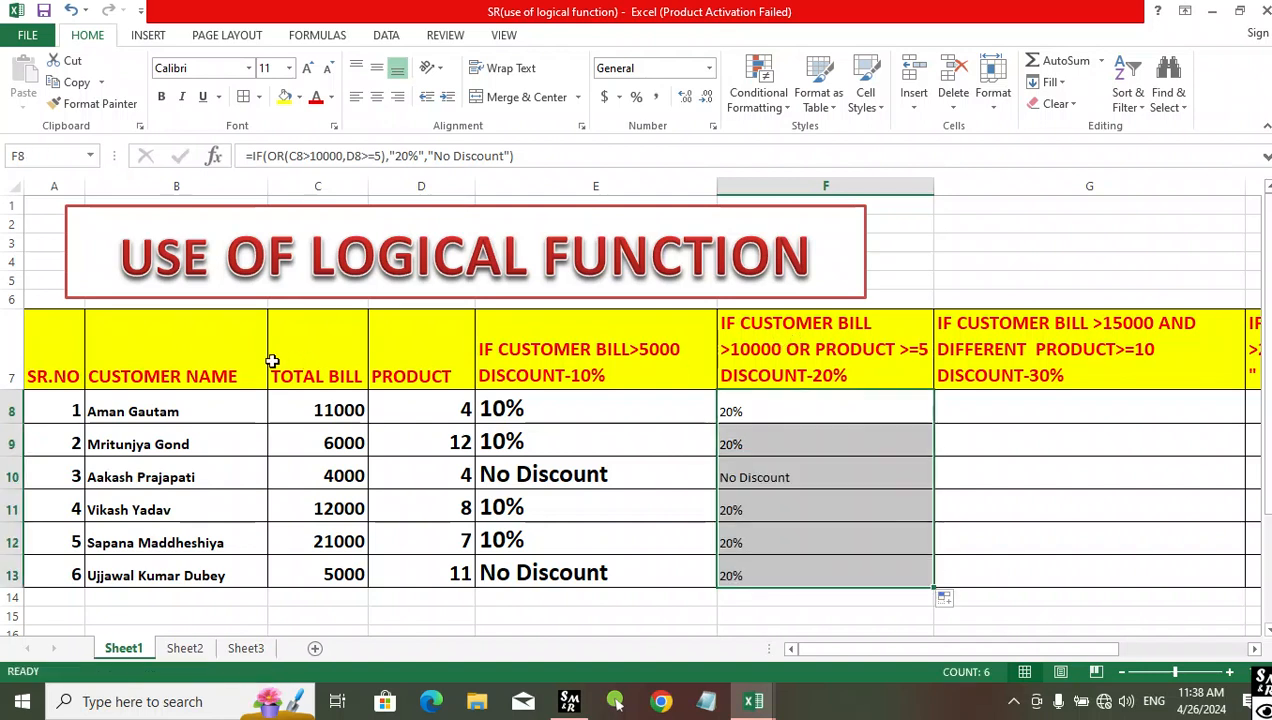
pyautogui.click(330, 411)
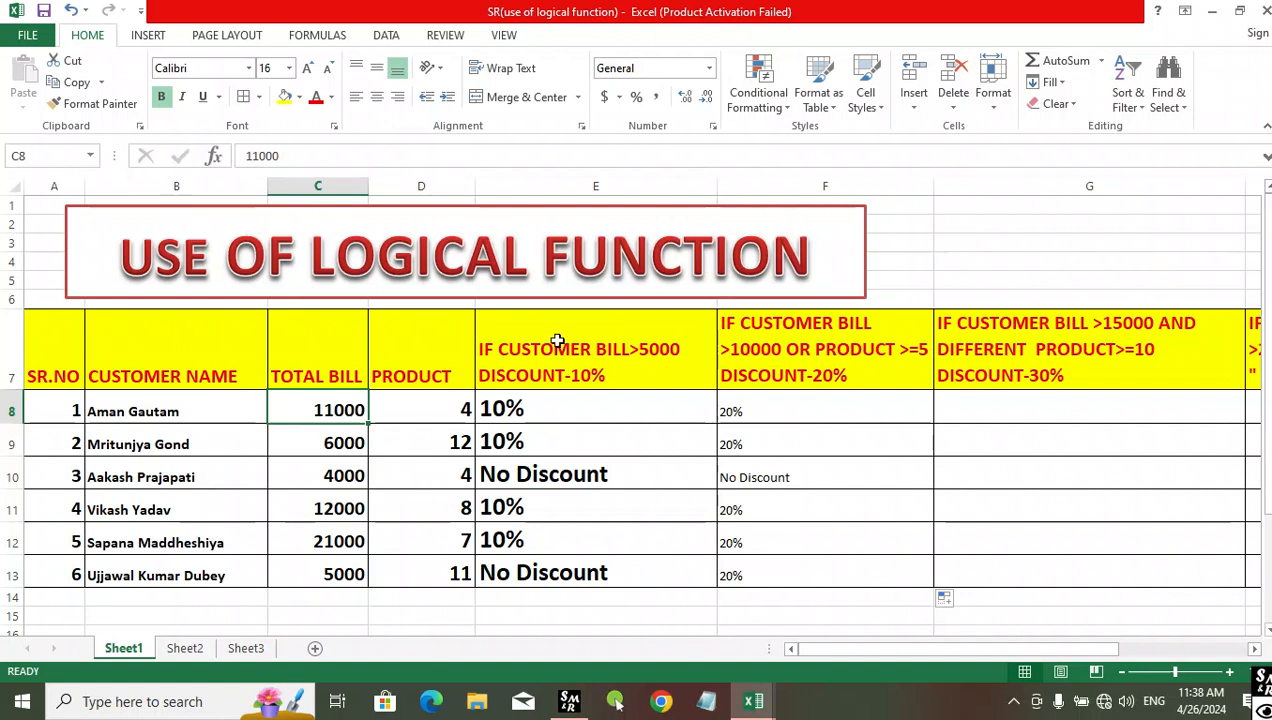
pyautogui.click(910, 422)
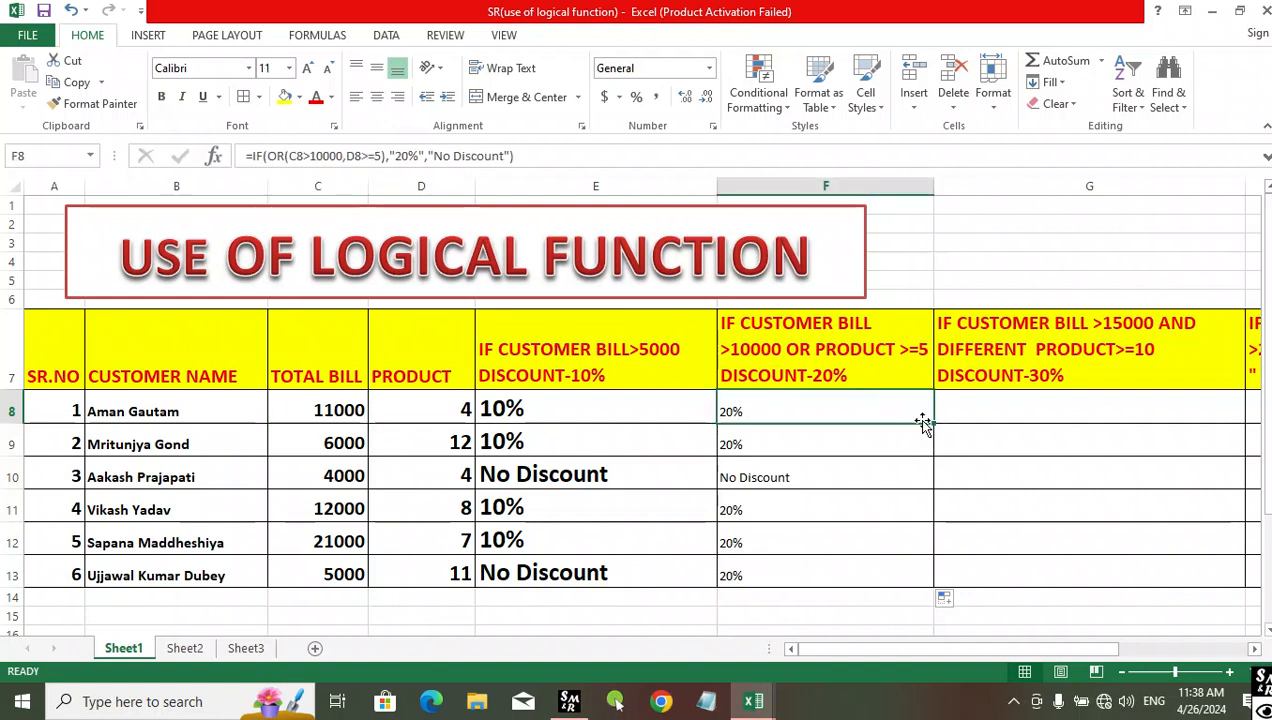
pyautogui.moveTo(935, 421); pyautogui.dragTo(915, 592)
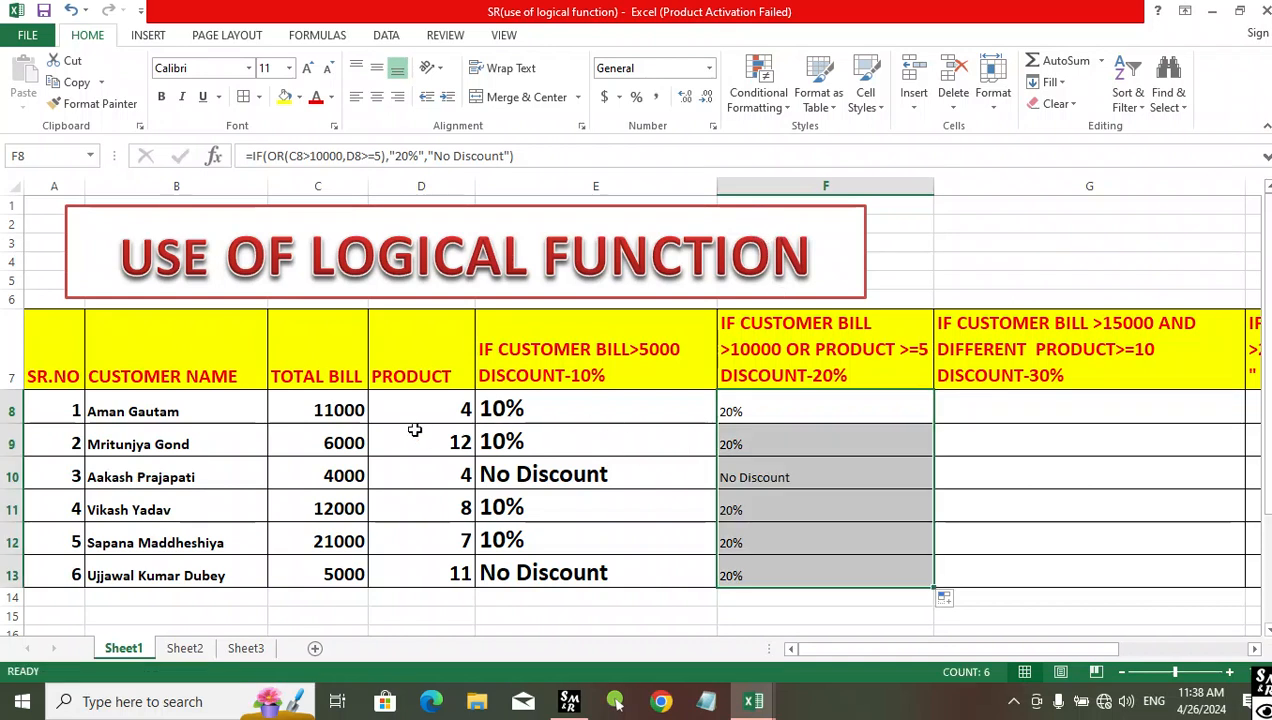
# Copy the formatting of total bill cell C8 onto the 20% discount results in F8:F13.
pyautogui.click(346, 409)
pyautogui.click(95, 103)
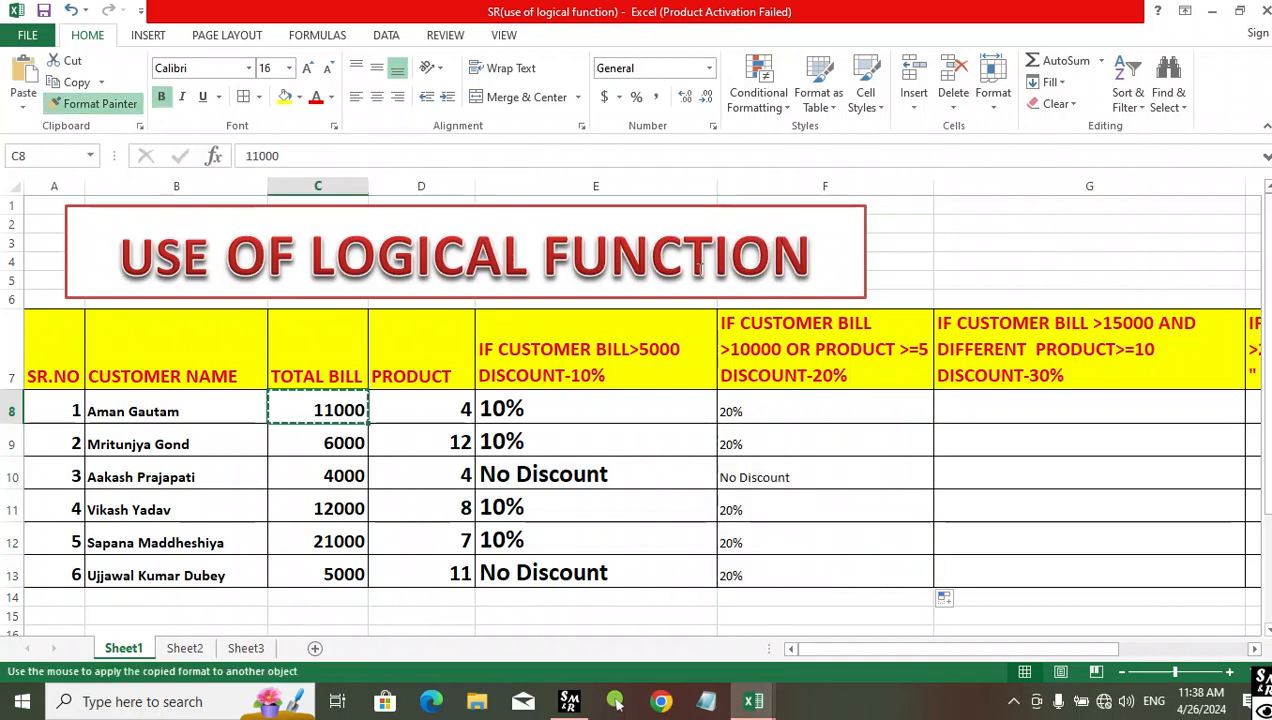
pyautogui.moveTo(785, 408); pyautogui.dragTo(781, 572)
pyautogui.click(960, 409)
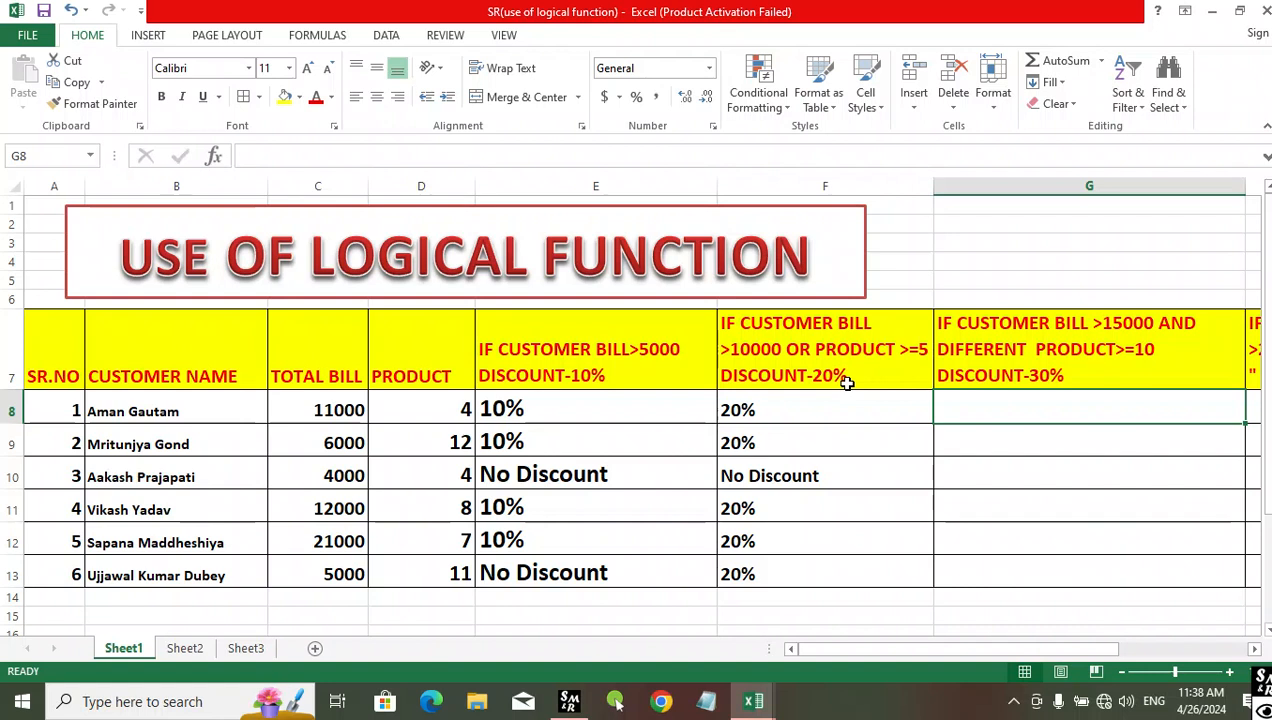
pyautogui.moveTo(924, 655); pyautogui.dragTo(989, 655)
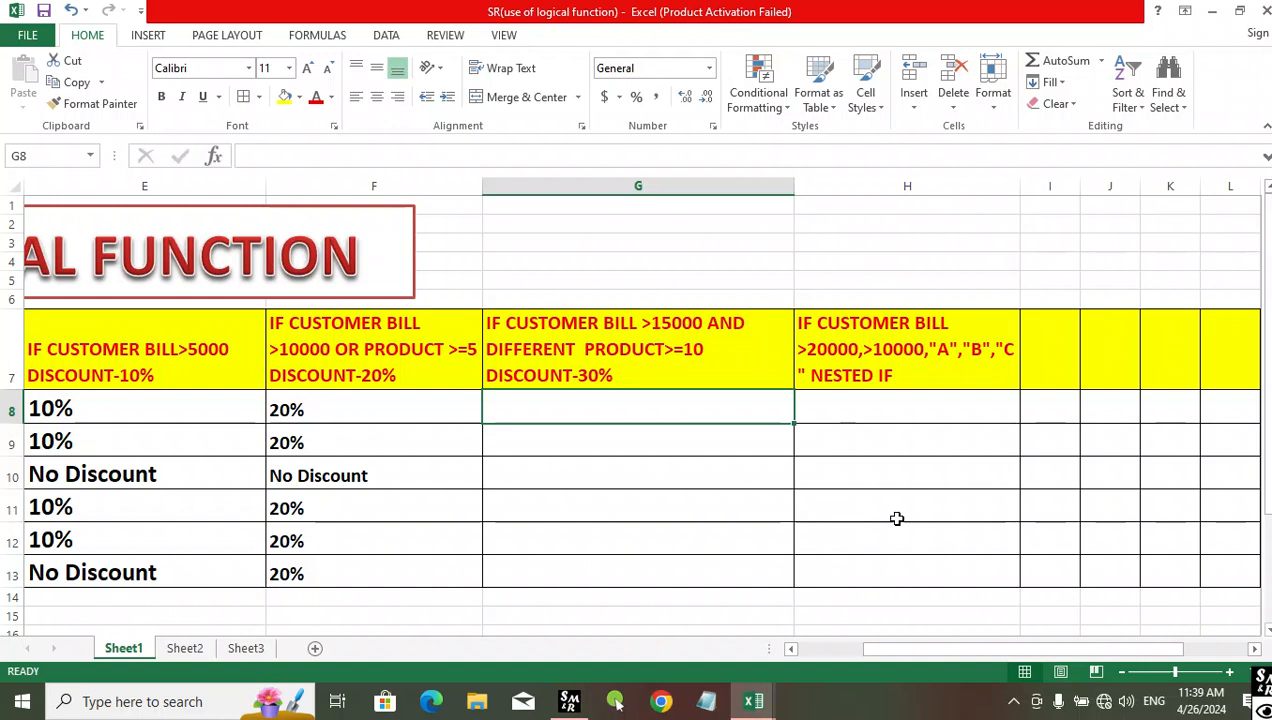
pyautogui.moveTo(1262, 680); pyautogui.dragTo(1008, 590)
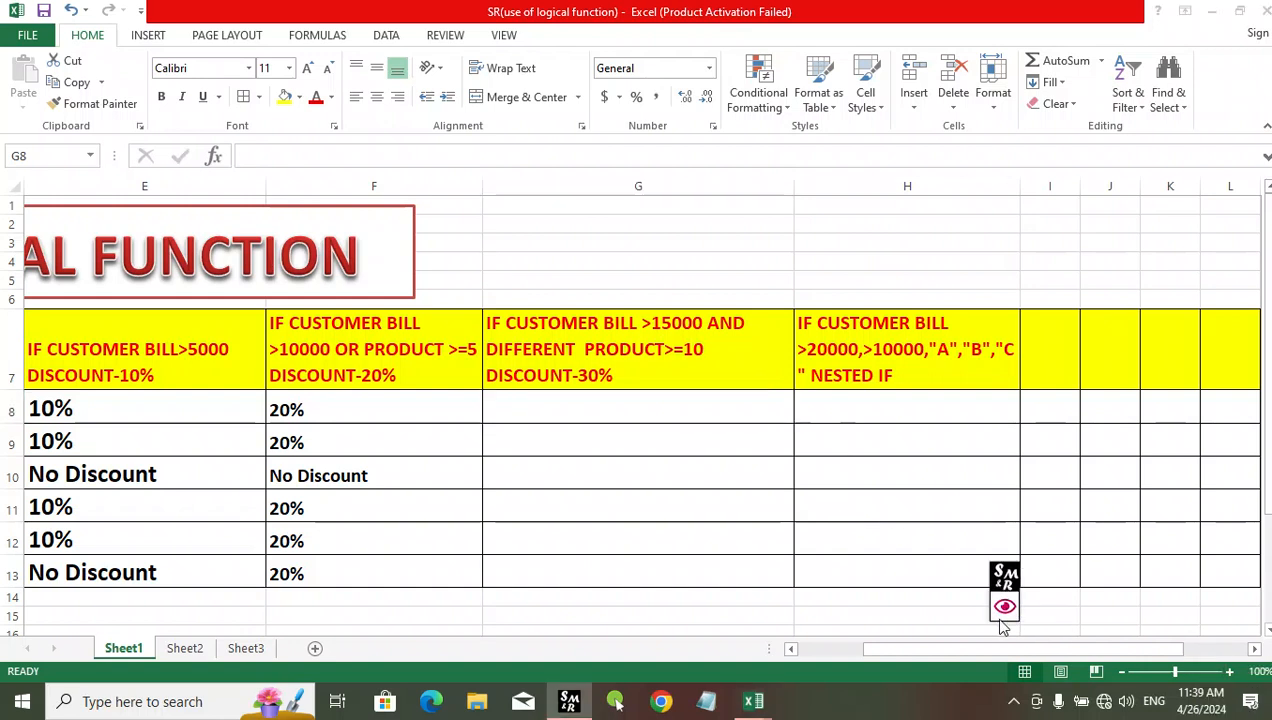
pyautogui.click(1008, 578)
pyautogui.click(1184, 607)
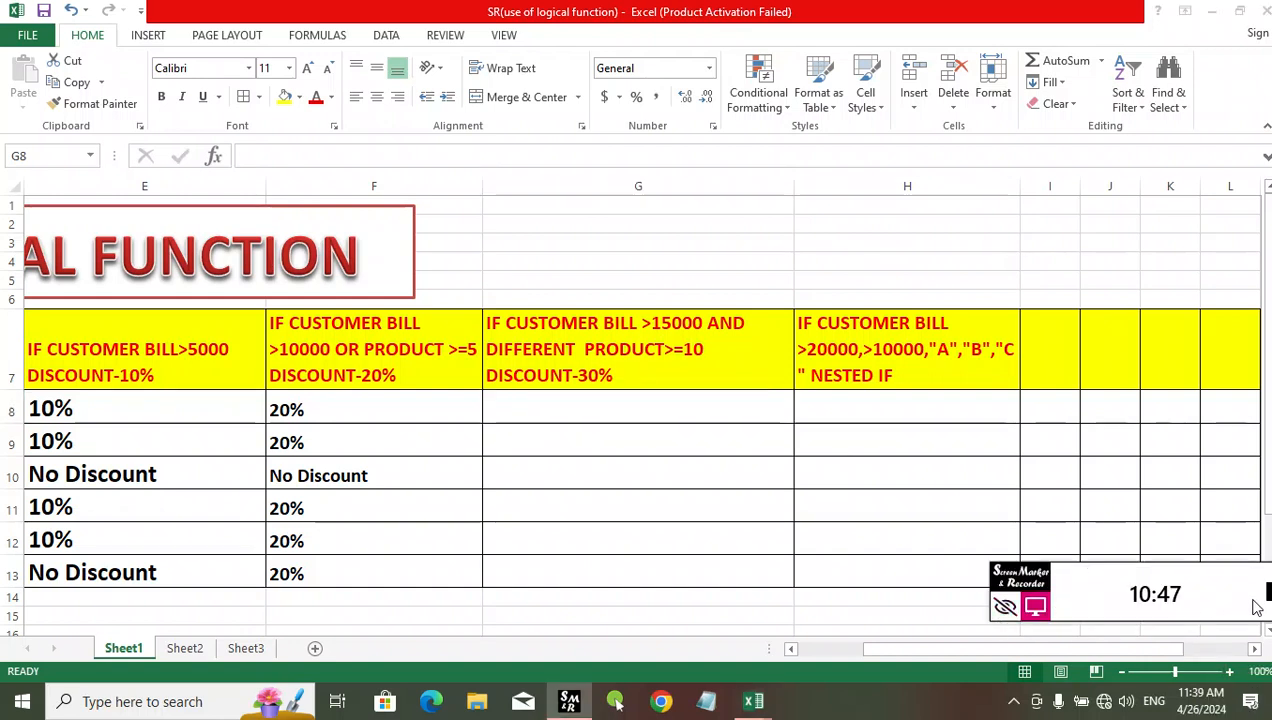
pyautogui.moveTo(1034, 578); pyautogui.dragTo(956, 573)
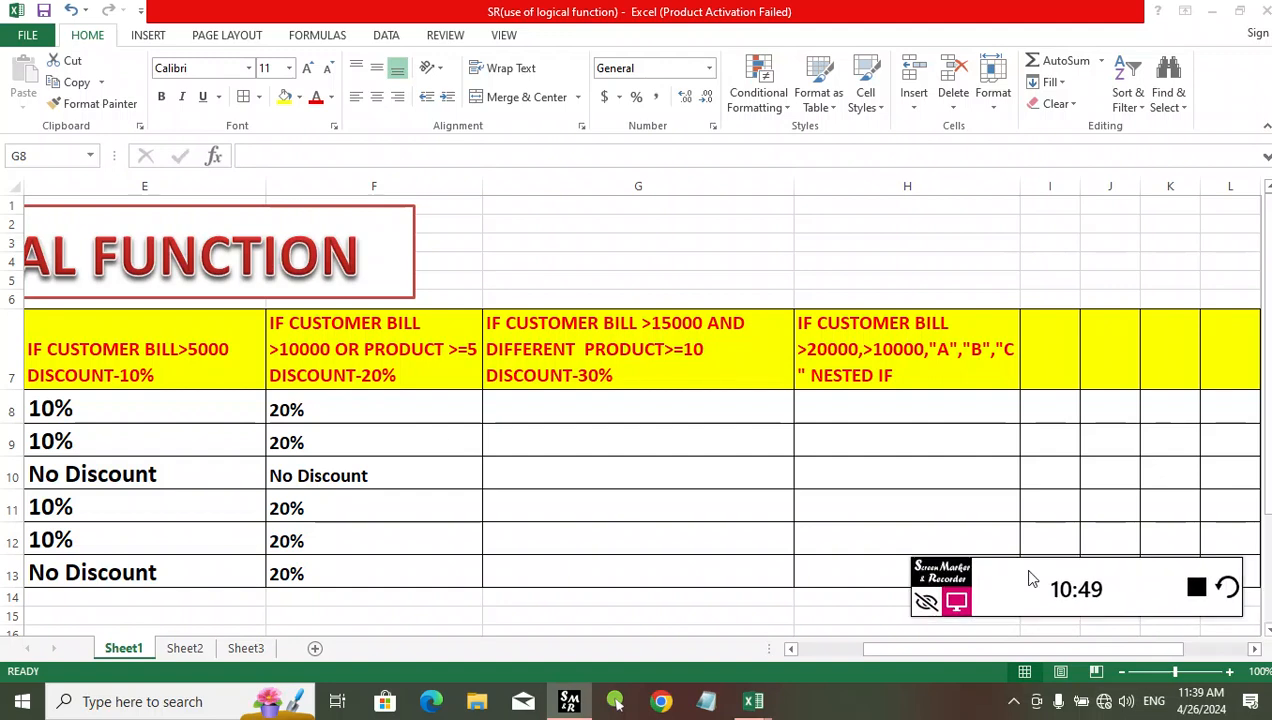